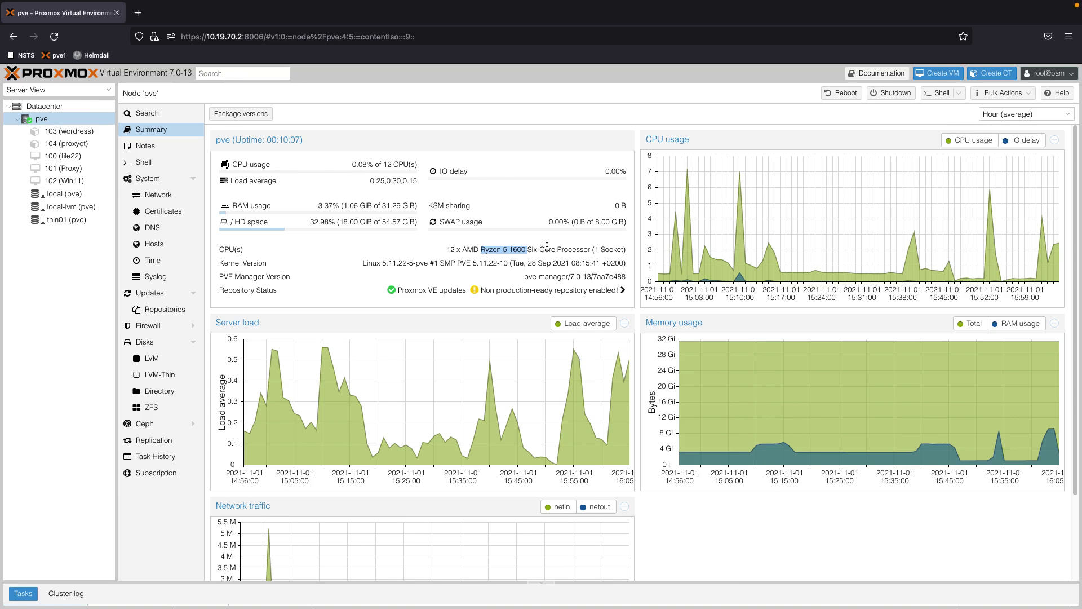
# Check Win11_English_x64.iso and virtio-win-0.1.208.iso on local storage, then return to node pve
pyautogui.click(62, 193)
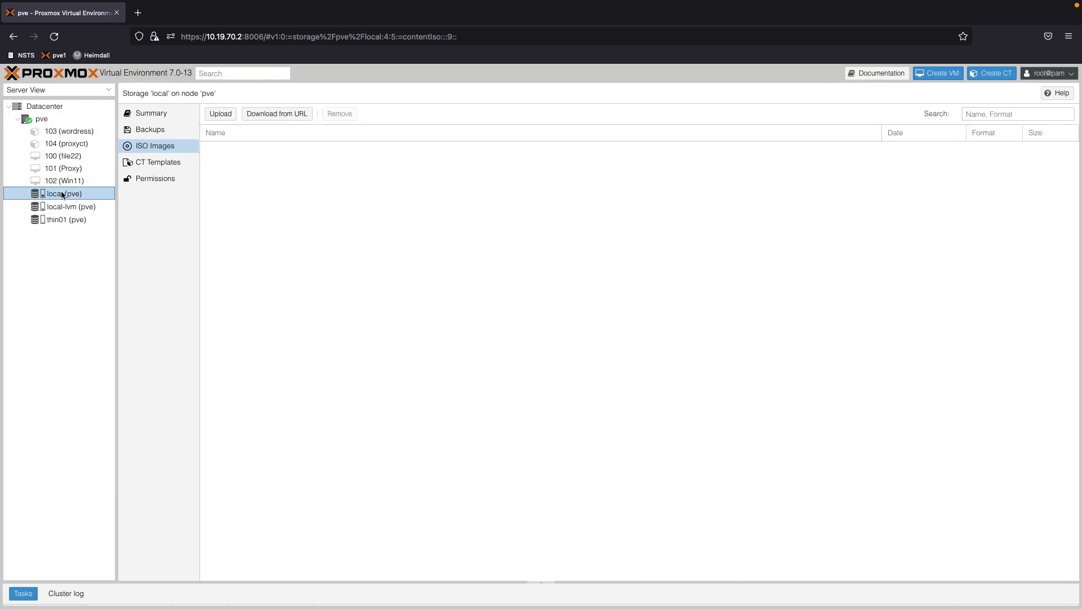
pyautogui.click(252, 153)
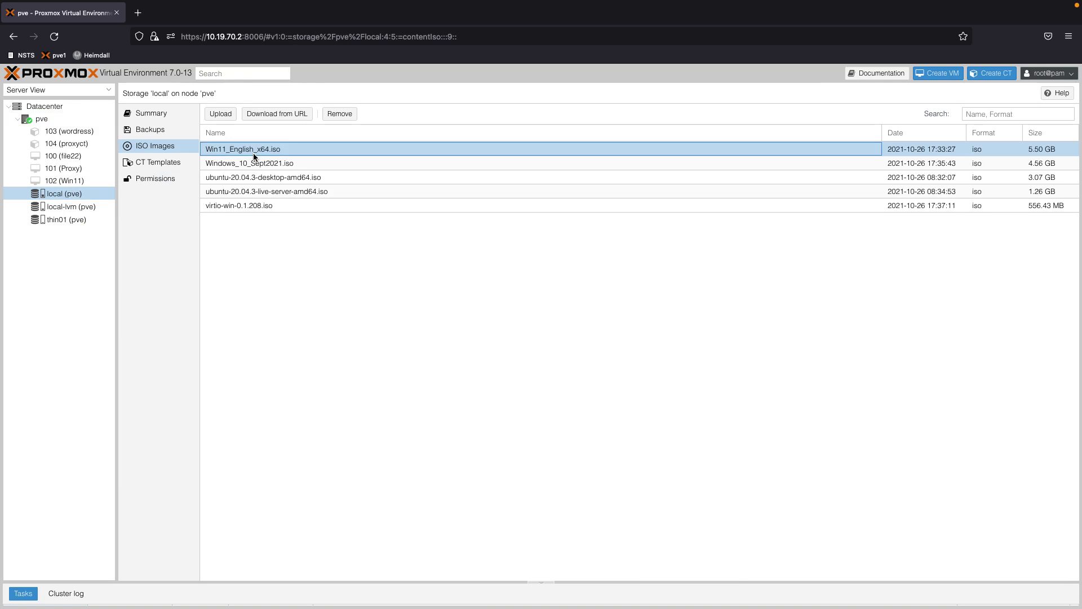
pyautogui.click(239, 205)
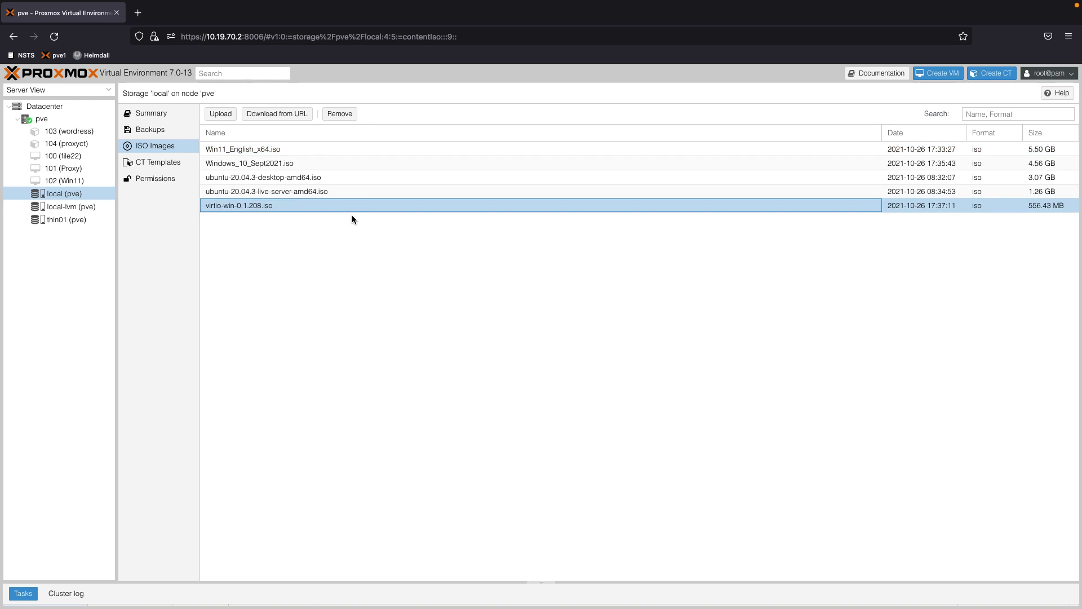
pyautogui.click(42, 119)
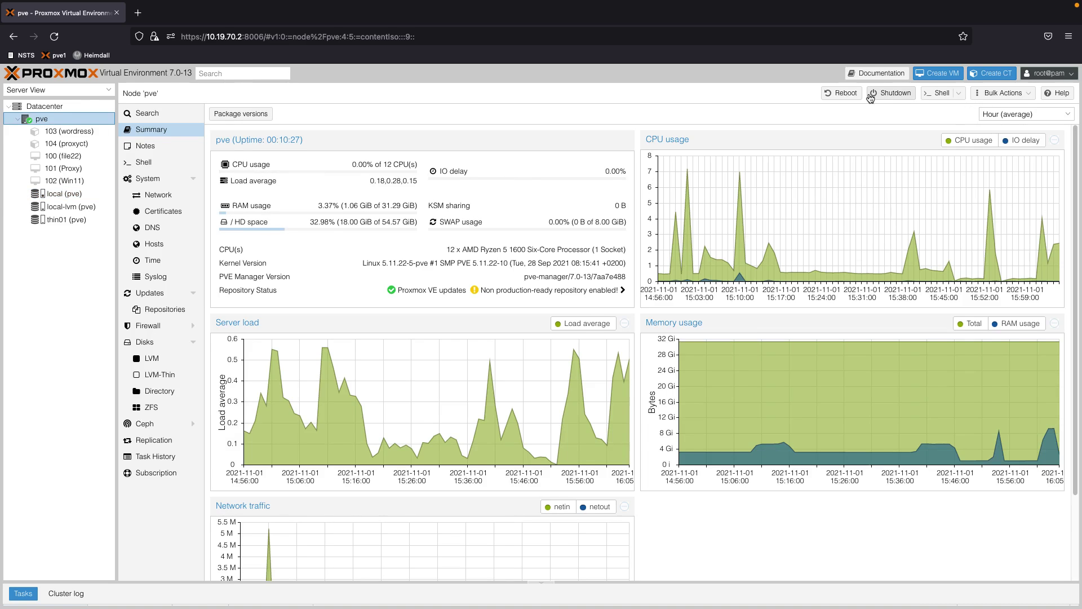
pyautogui.click(936, 75)
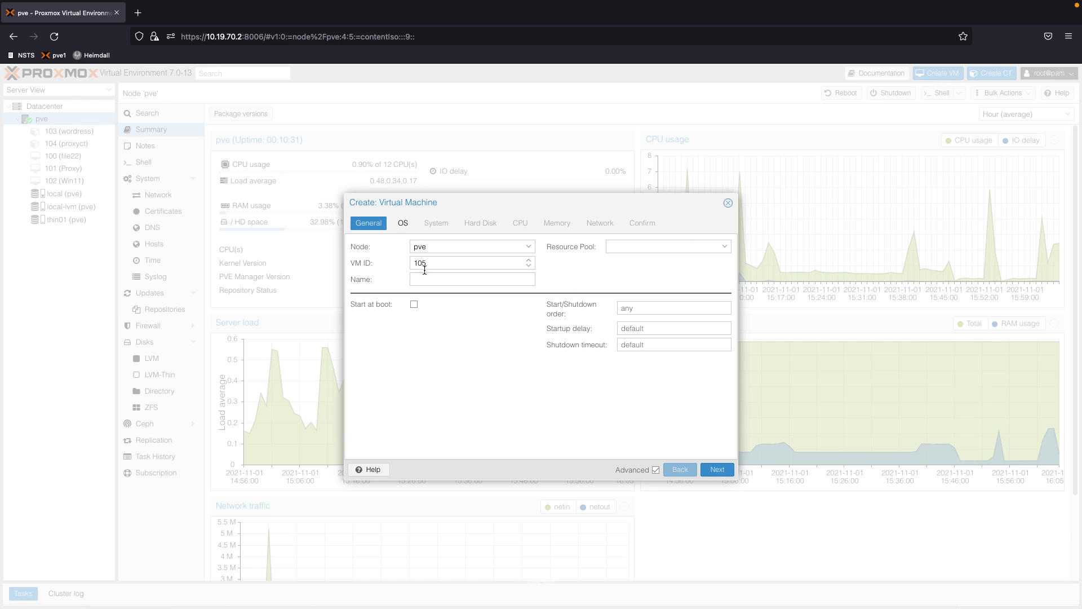
# Name the new virtual machine 'YouTube'
pyautogui.click(426, 277)
pyautogui.write('YouTube')
pyautogui.click(713, 472)
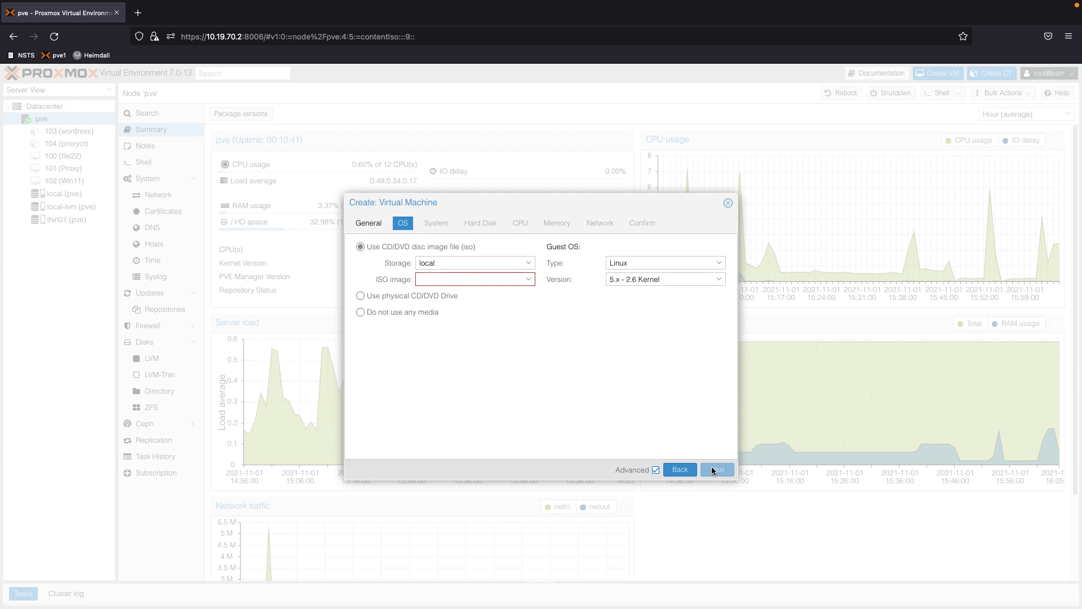
# Boot from Win11_English_x64.iso with guest OS Microsoft Windows 10/2016/2019
pyautogui.click(457, 275)
pyautogui.click(454, 350)
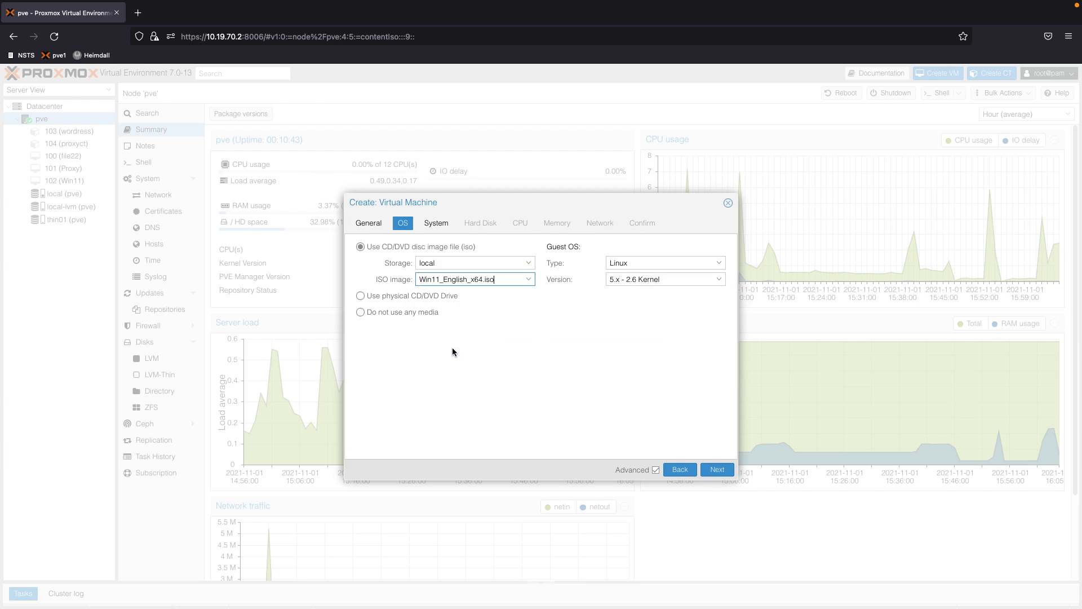
pyautogui.click(635, 263)
pyautogui.click(630, 286)
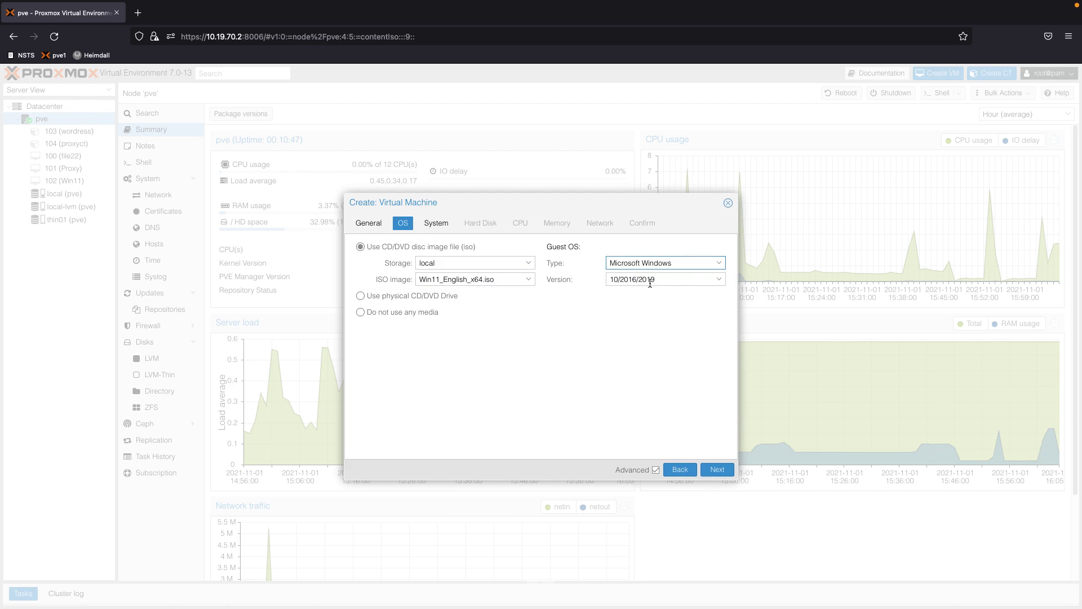
pyautogui.click(696, 281)
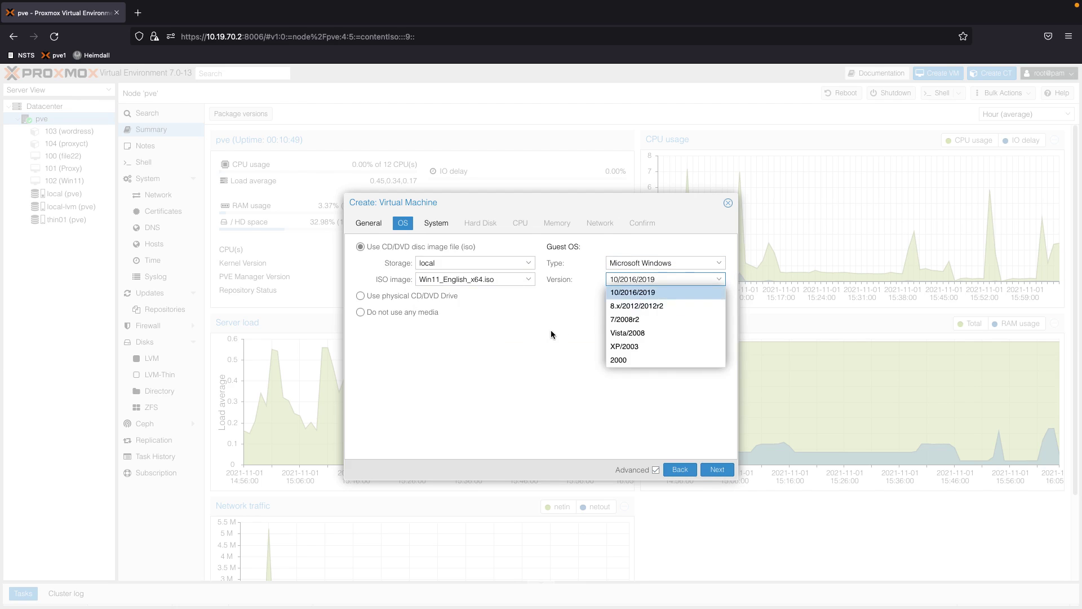
pyautogui.click(607, 292)
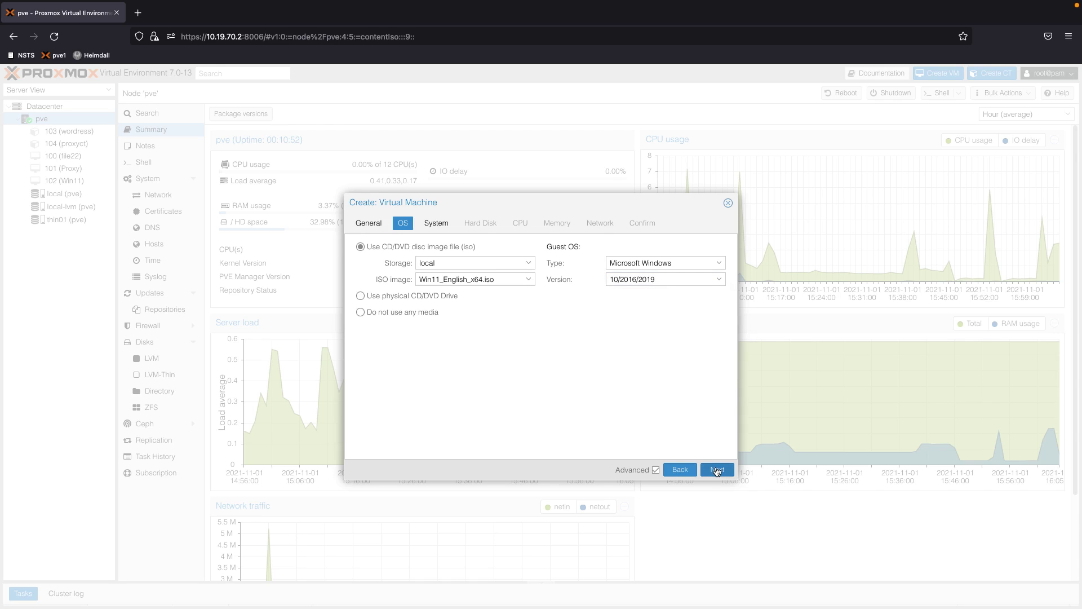
pyautogui.click(716, 470)
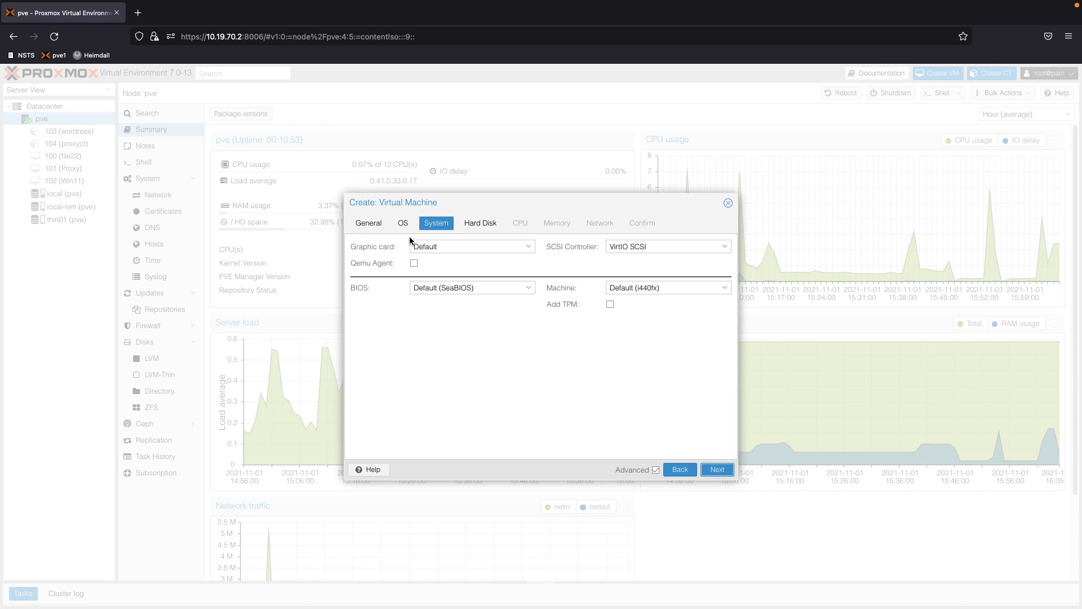
# Enable the QEMU guest agent and use OVMF (UEFI) firmware with the EFI disk on thin01
pyautogui.click(414, 264)
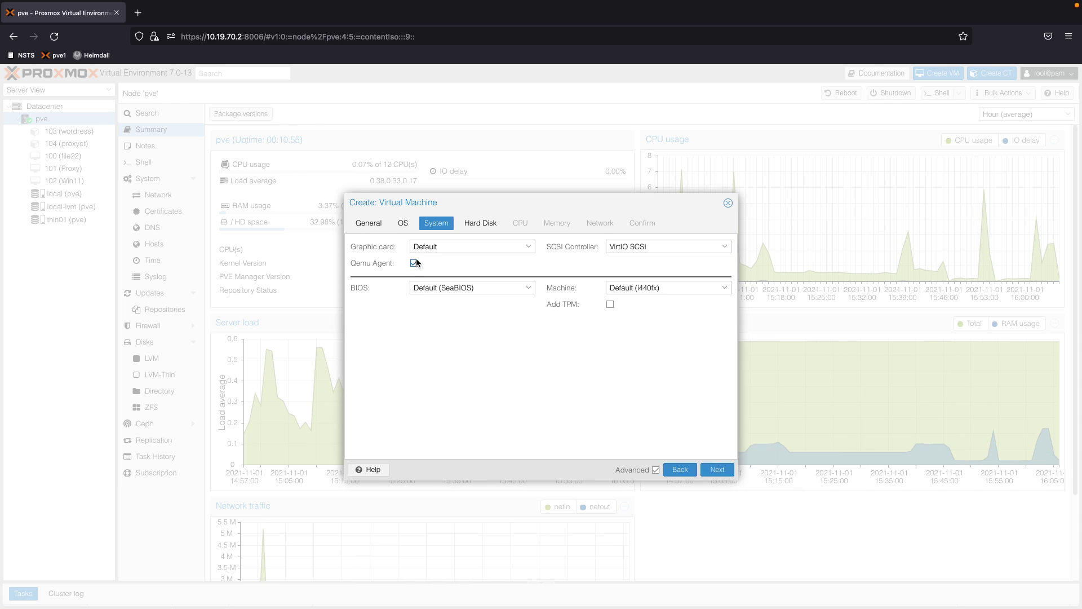
pyautogui.click(525, 249)
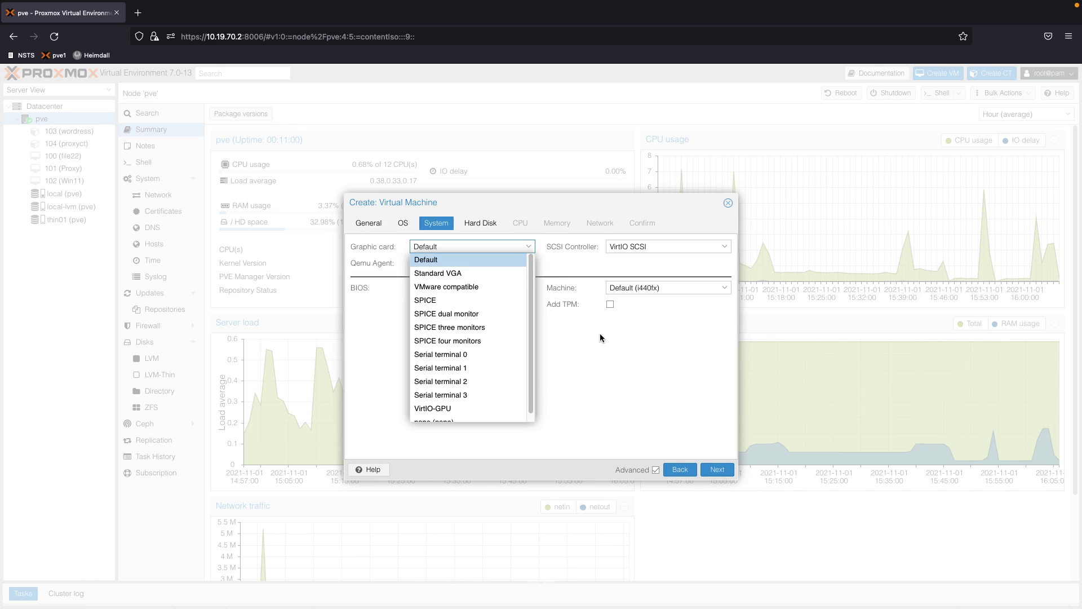
pyautogui.click(608, 320)
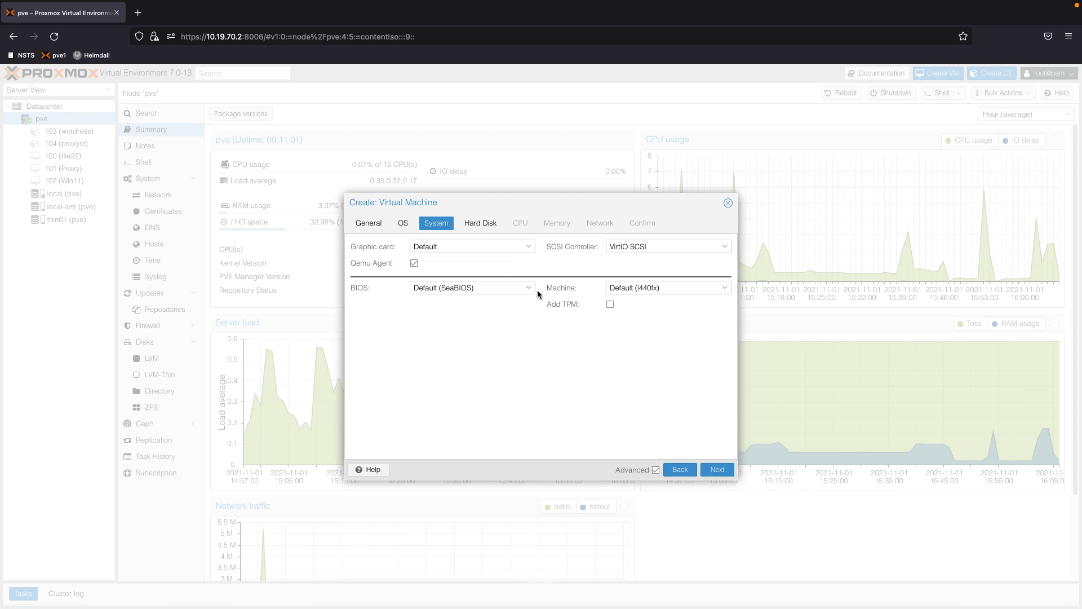
pyautogui.click(449, 287)
pyautogui.click(437, 323)
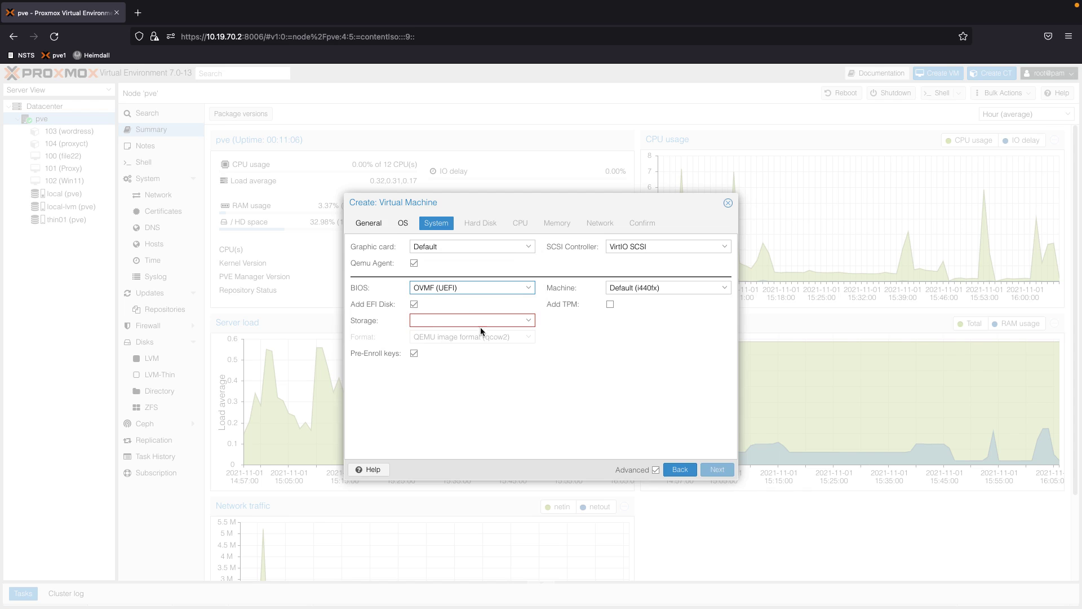
pyautogui.click(521, 322)
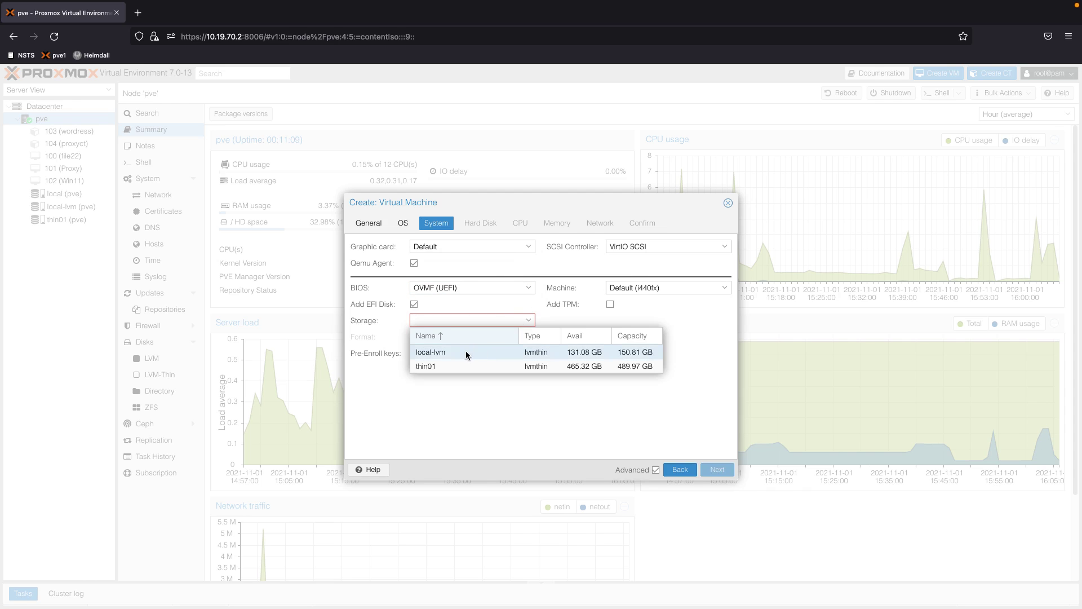
pyautogui.click(461, 367)
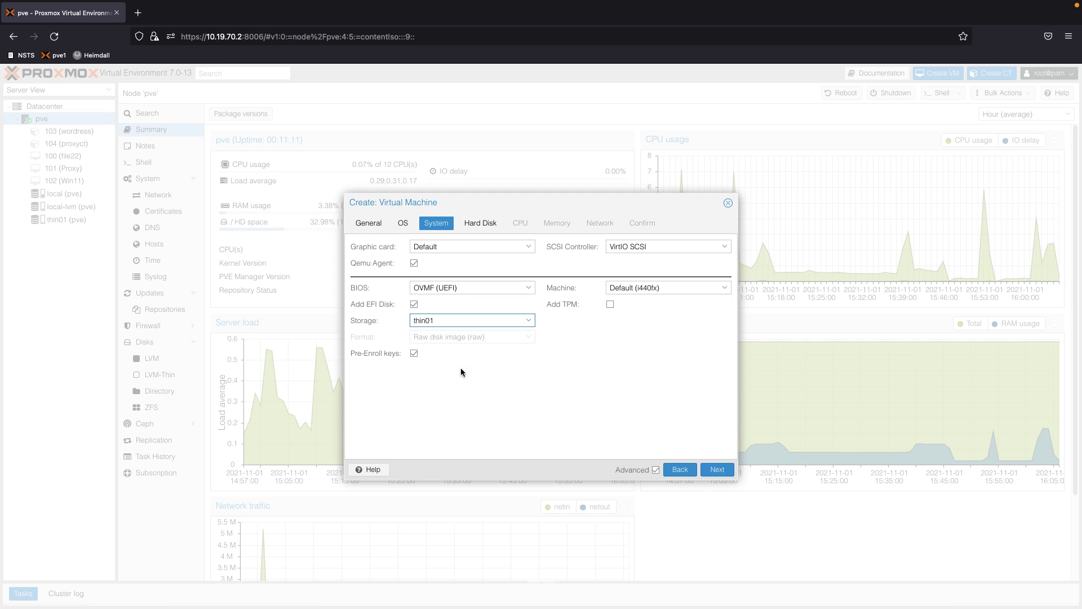
# Set the machine type to q35 and add a v2.0 TPM stored on thin01
pyautogui.click(610, 304)
pyautogui.click(669, 287)
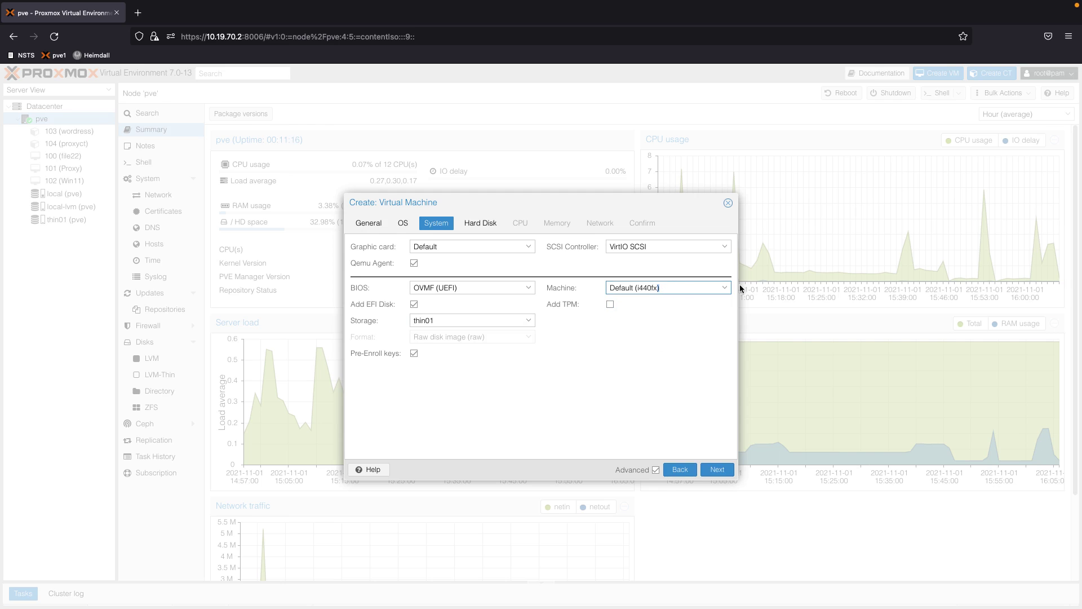
pyautogui.click(726, 290)
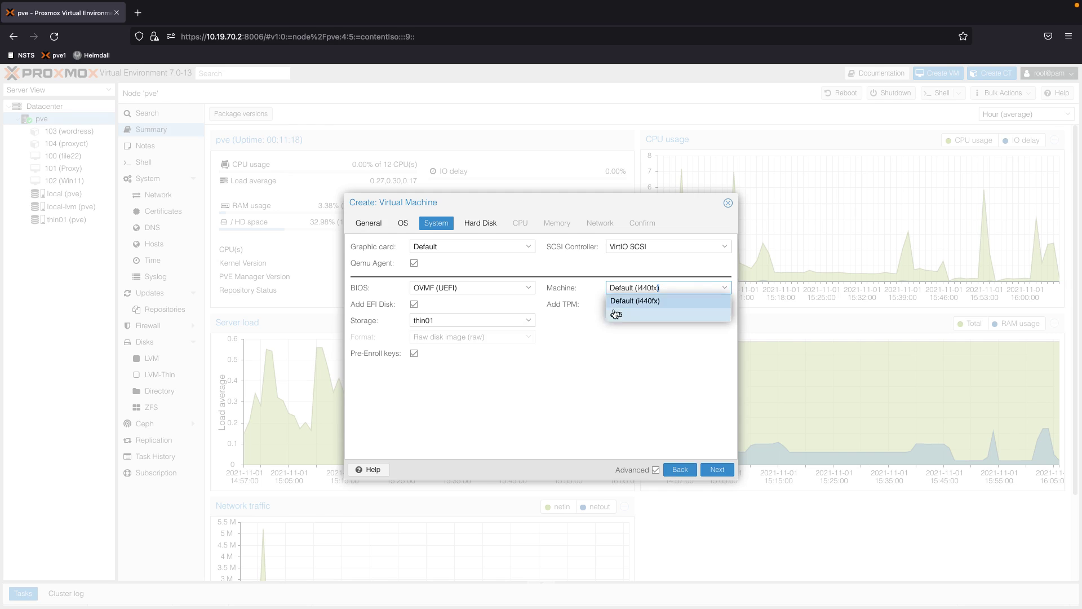
pyautogui.click(614, 314)
pyautogui.click(610, 305)
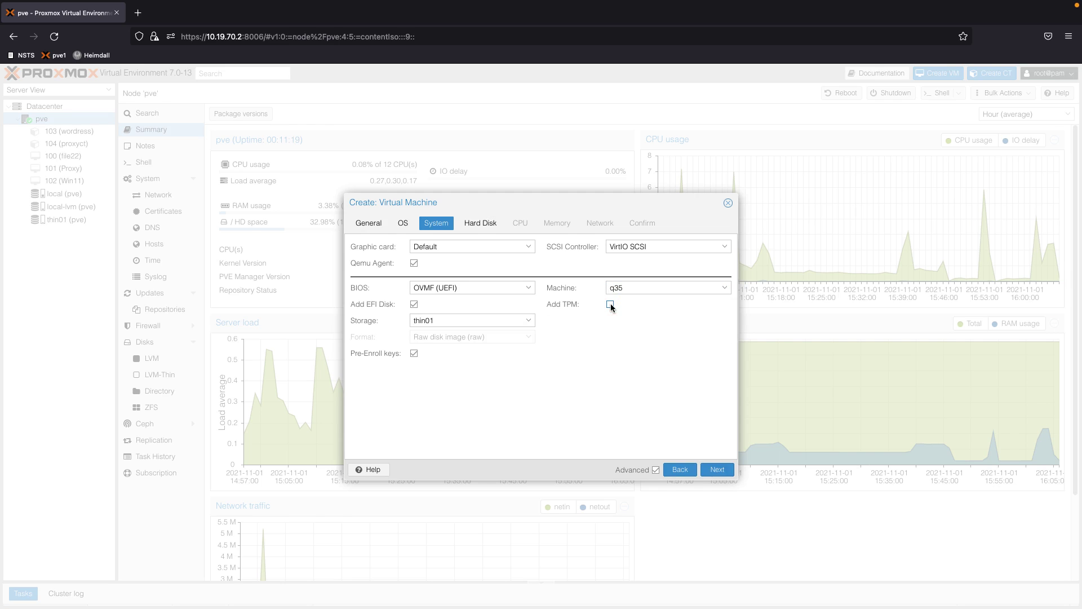
pyautogui.click(610, 304)
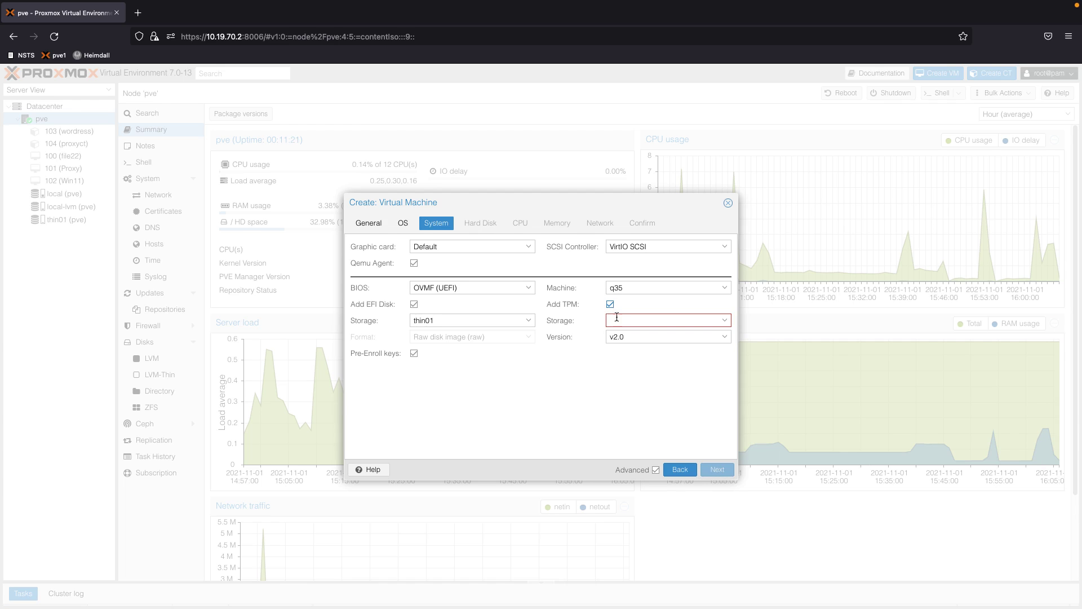
pyautogui.click(703, 321)
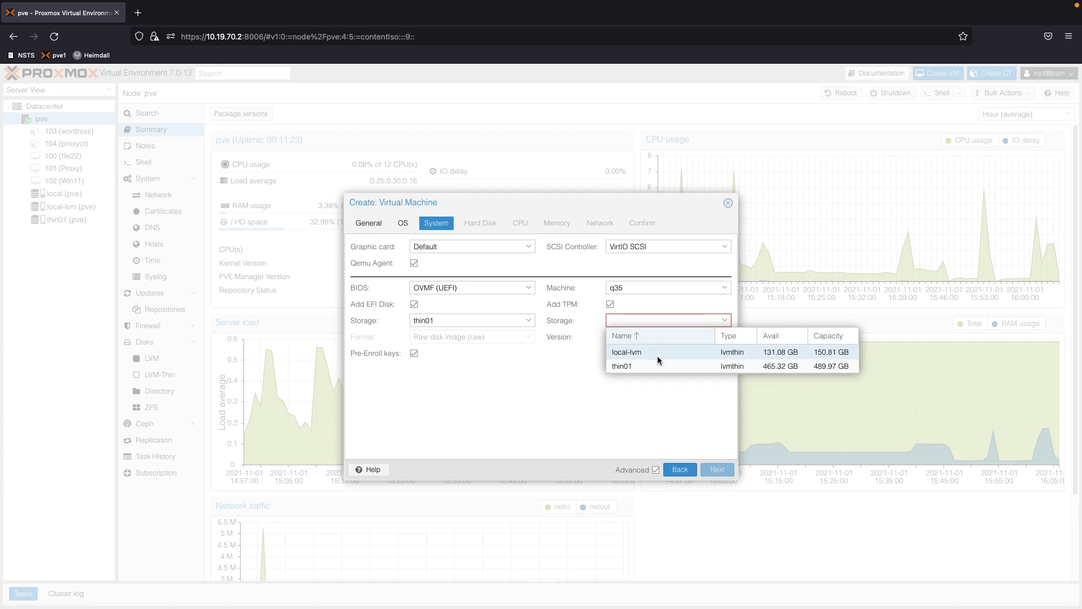
pyautogui.click(642, 365)
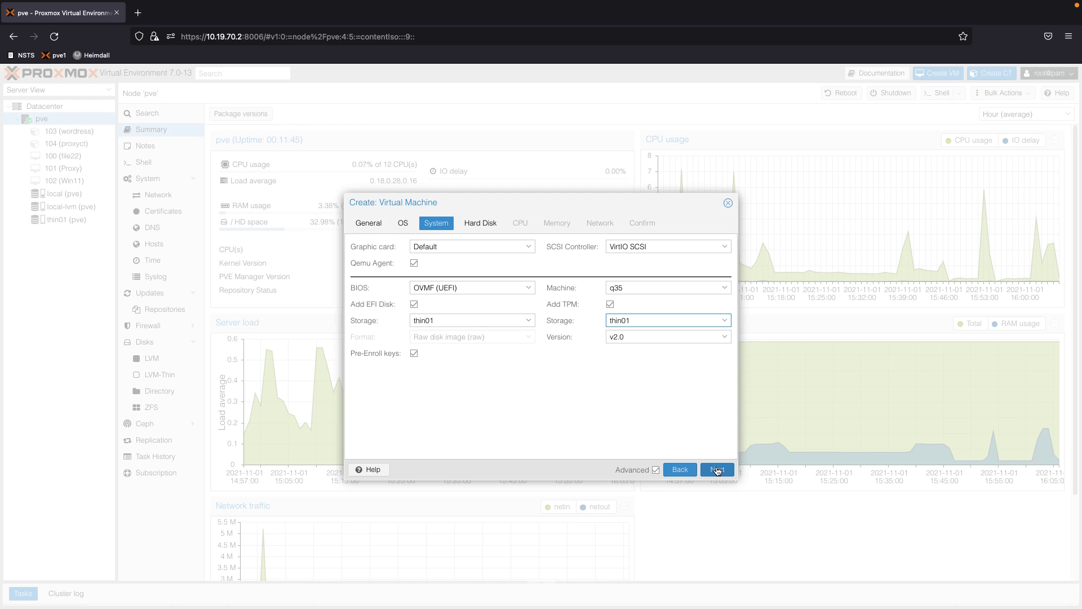
pyautogui.click(717, 469)
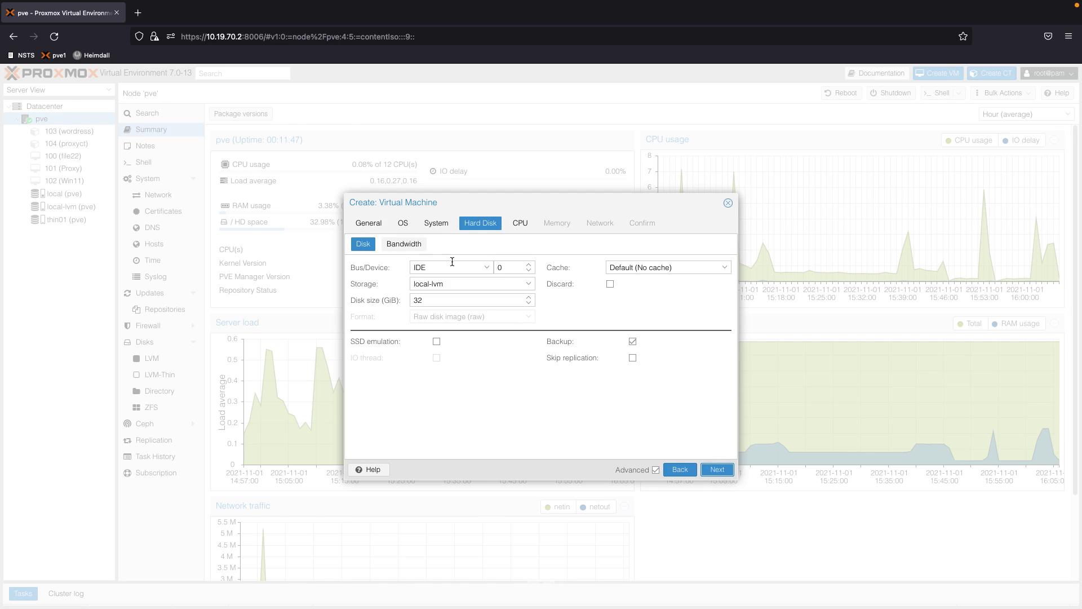
# Make the disk VirtIO Block, 80 GiB on thin01, with Discard enabled
pyautogui.click(486, 268)
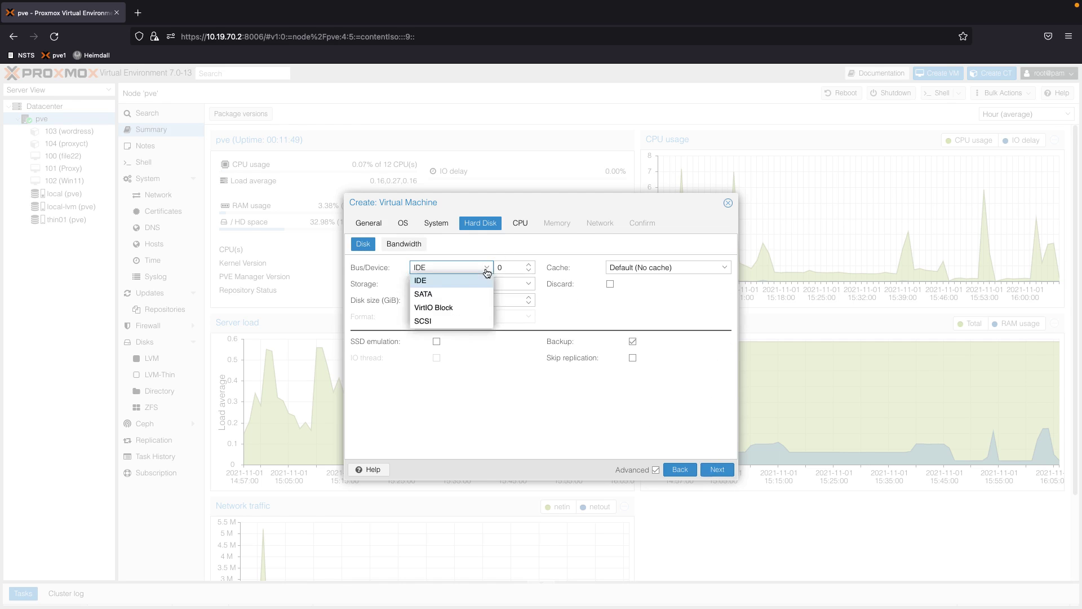
pyautogui.click(449, 307)
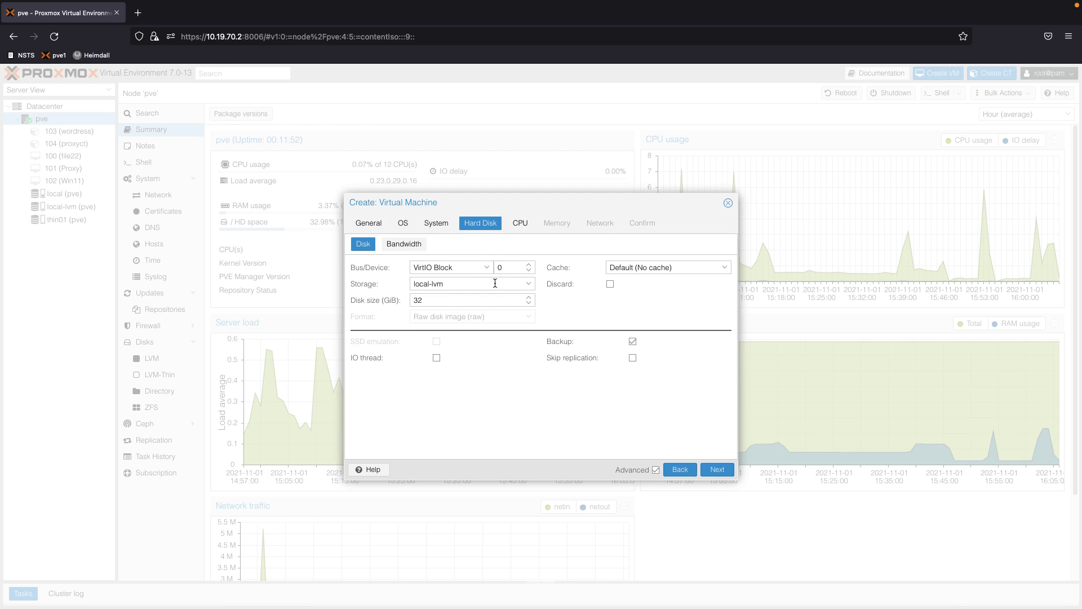
pyautogui.click(490, 284)
pyautogui.click(448, 329)
pyautogui.click(446, 301)
pyautogui.moveTo(445, 301); pyautogui.dragTo(386, 297)
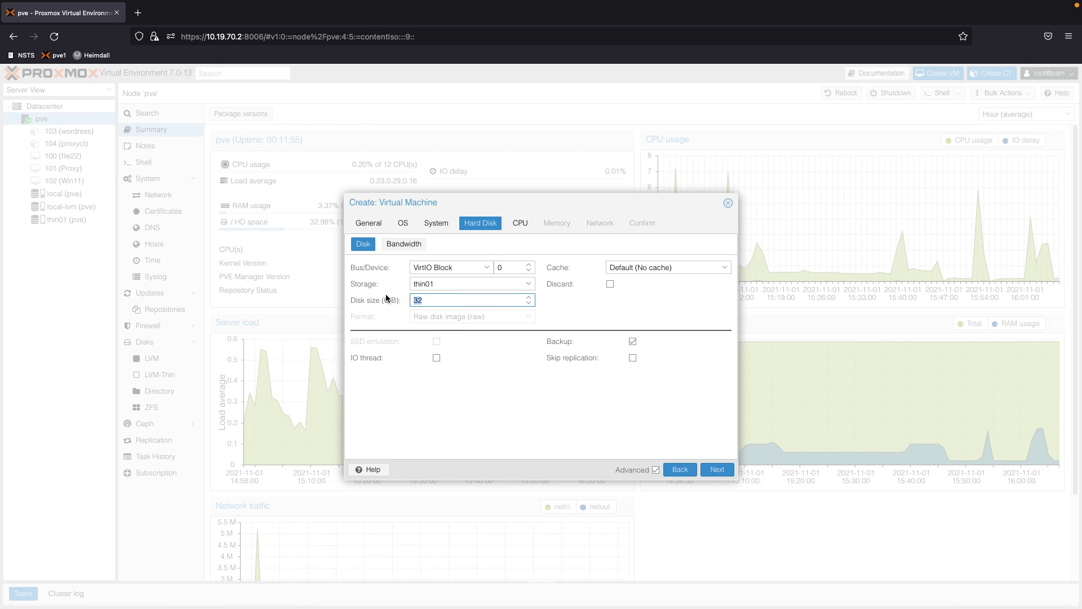
pyautogui.write('80')
pyautogui.click(573, 320)
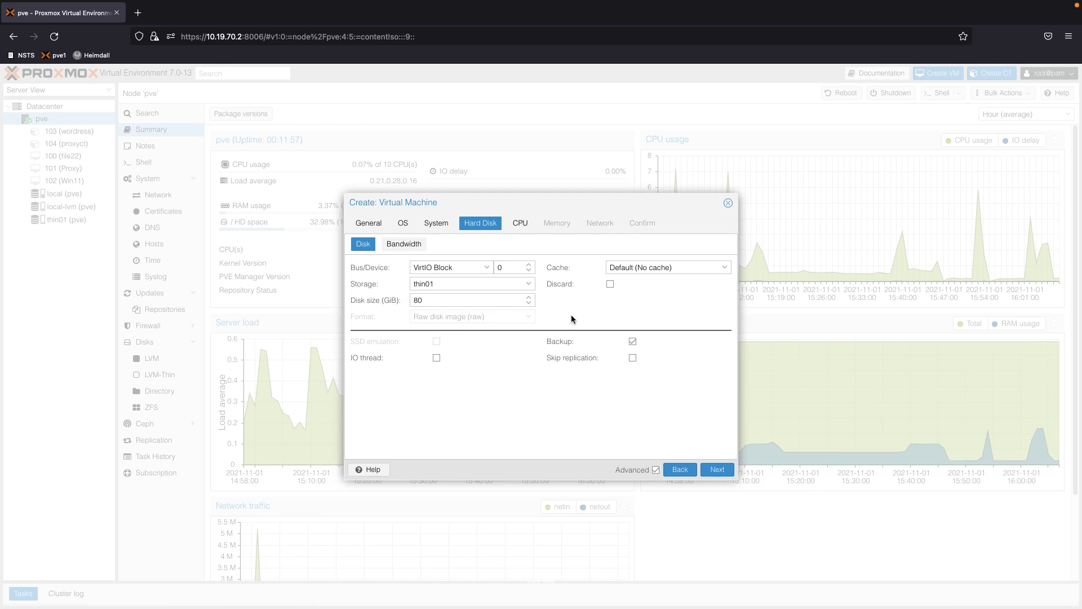
pyautogui.click(611, 284)
pyautogui.click(714, 471)
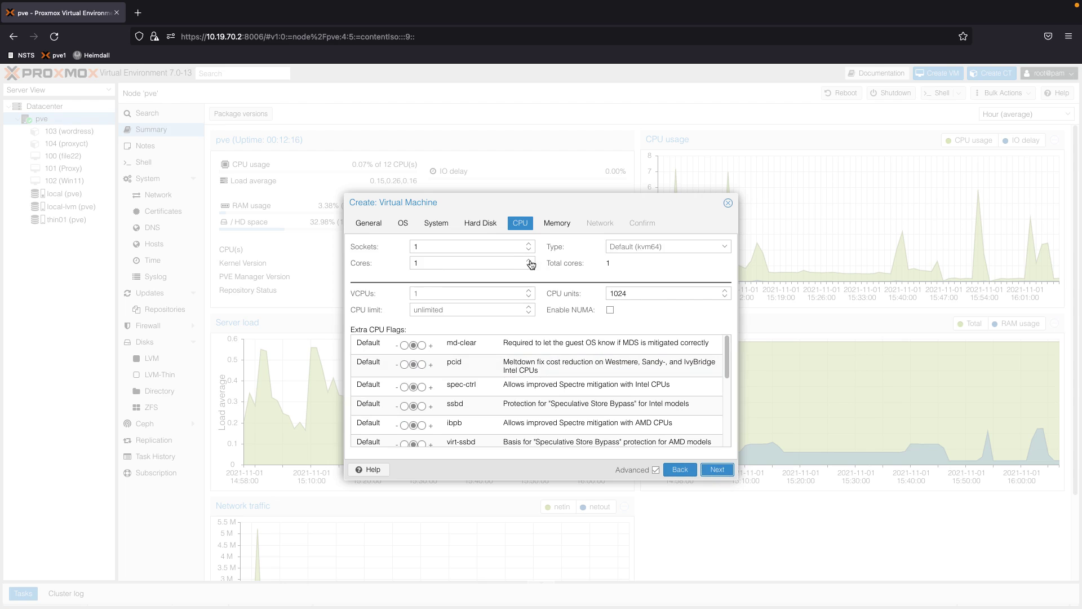
# Raise the CPU to 8 cores on one socket, leaving the CPU type at default
pyautogui.click(529, 261)
pyautogui.click(530, 260)
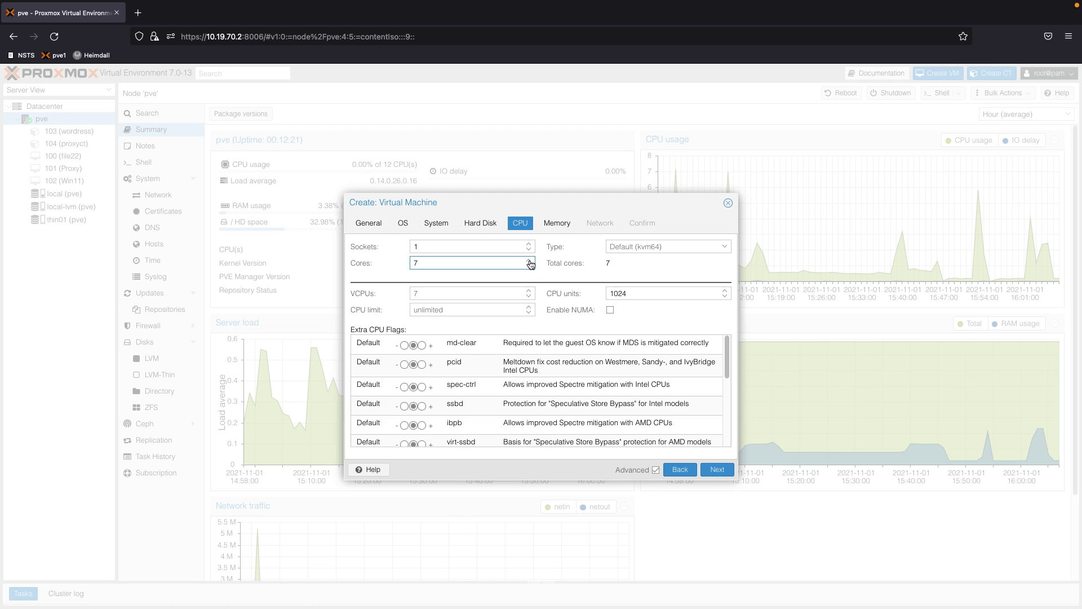
pyautogui.click(529, 261)
pyautogui.click(725, 248)
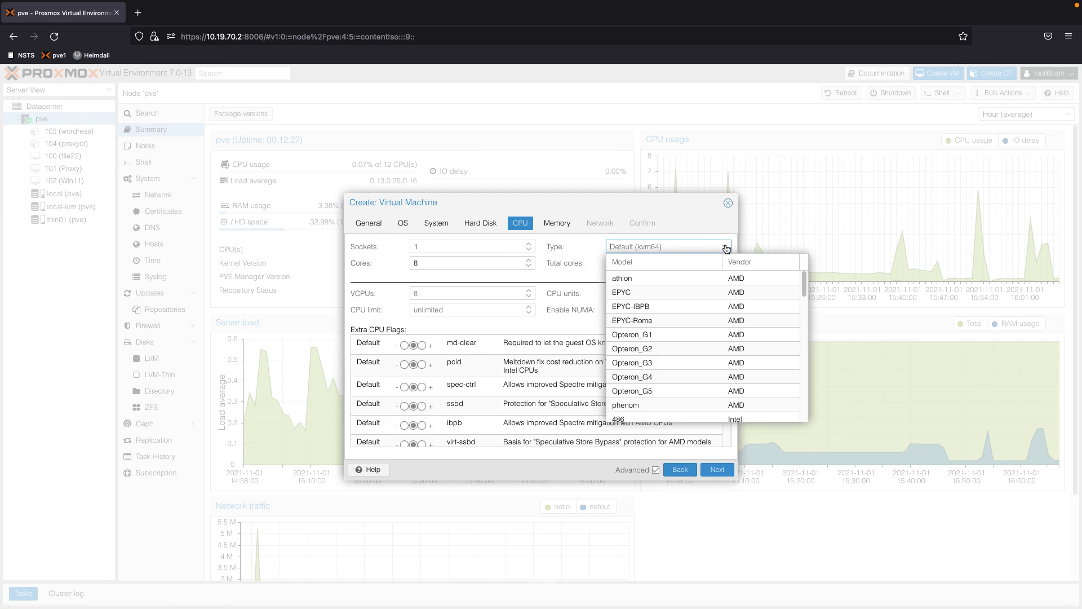
pyautogui.moveTo(804, 284); pyautogui.dragTo(803, 350)
pyautogui.moveTo(806, 288)
pyautogui.mouseDown()
pyautogui.moveTo(800, 429)
pyautogui.moveTo(802, 281)
pyautogui.mouseUp()
pyautogui.click(686, 224)
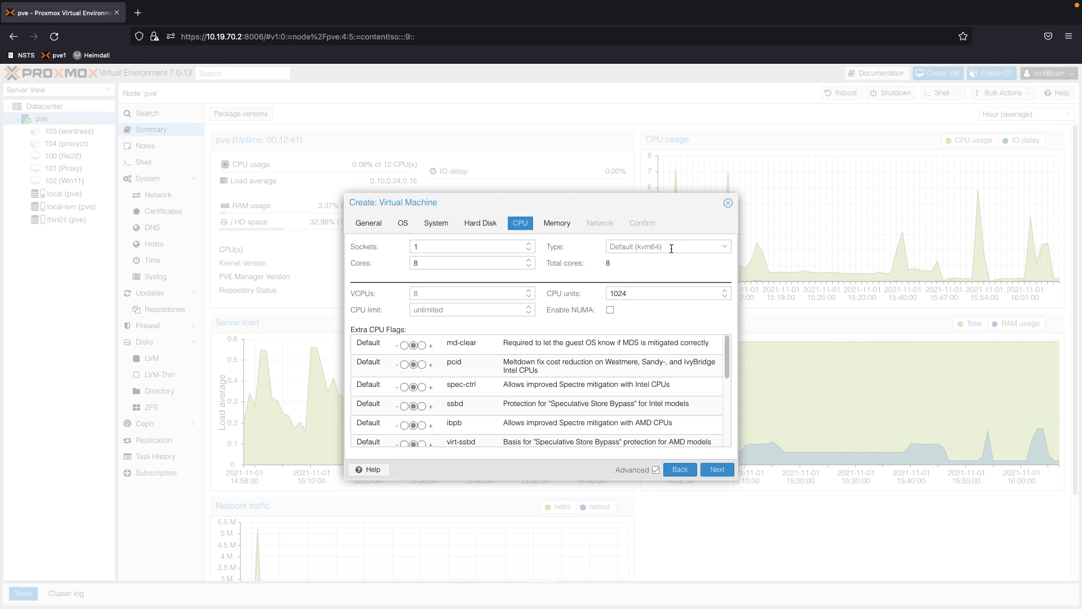
pyautogui.doubleClick(715, 470)
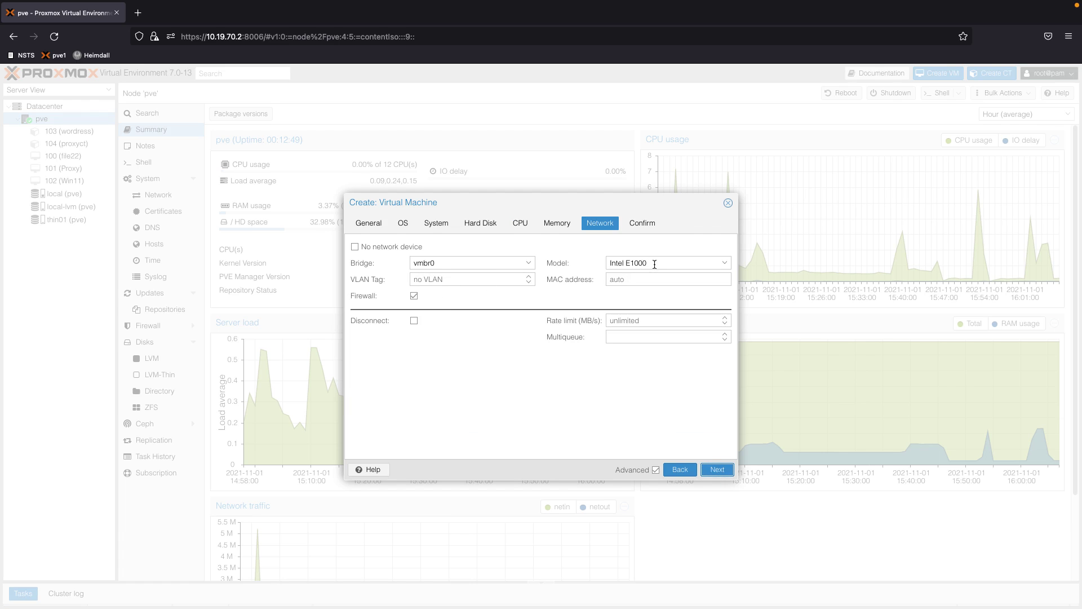
pyautogui.click(725, 264)
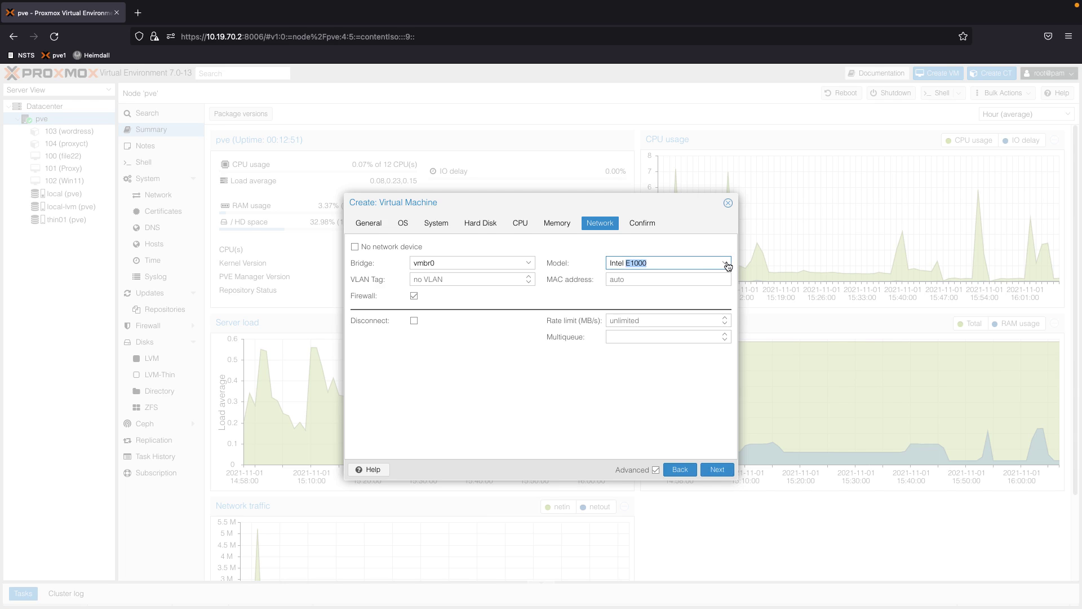
# Use a VirtIO (paravirtualized) network card, set memory to 8192 MiB, and finish the wizard
pyautogui.click(726, 263)
pyautogui.click(653, 288)
pyautogui.click(555, 225)
pyautogui.doubleClick(479, 246)
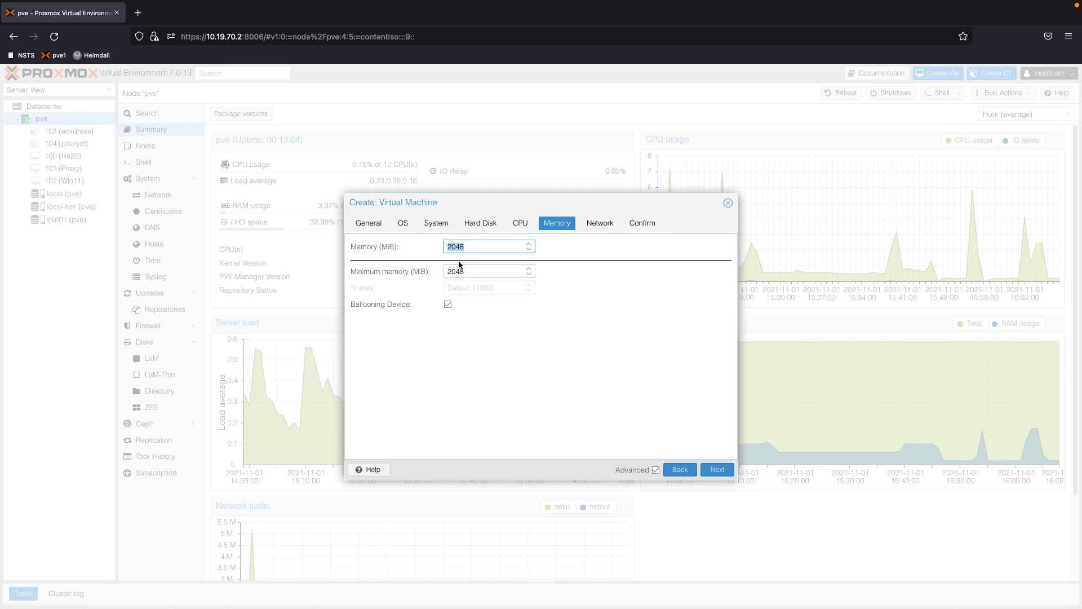
pyautogui.write('8192')
pyautogui.click(599, 223)
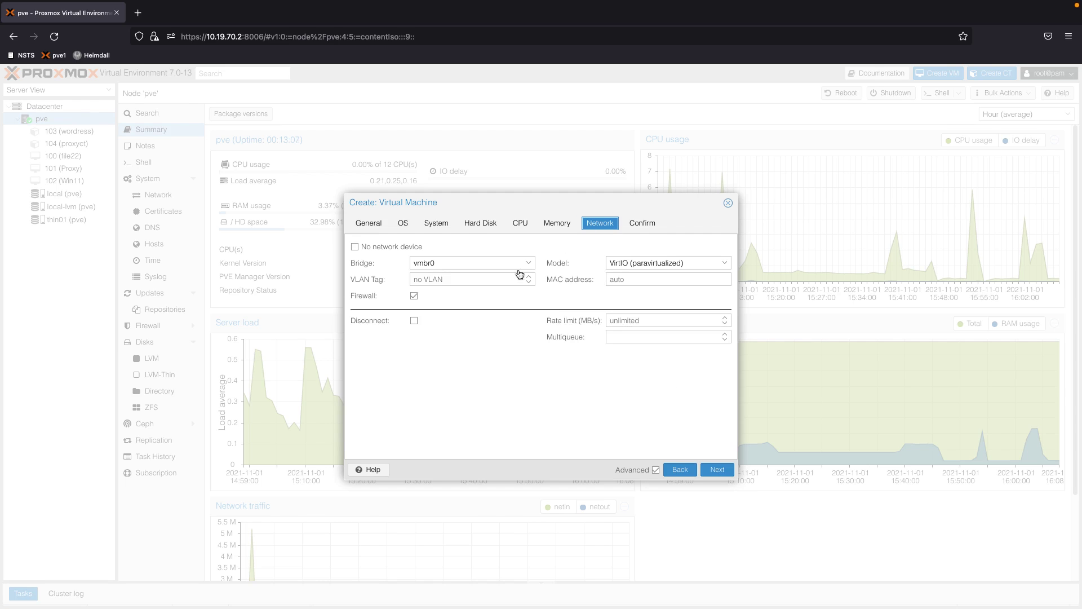
pyautogui.click(715, 470)
pyautogui.click(714, 470)
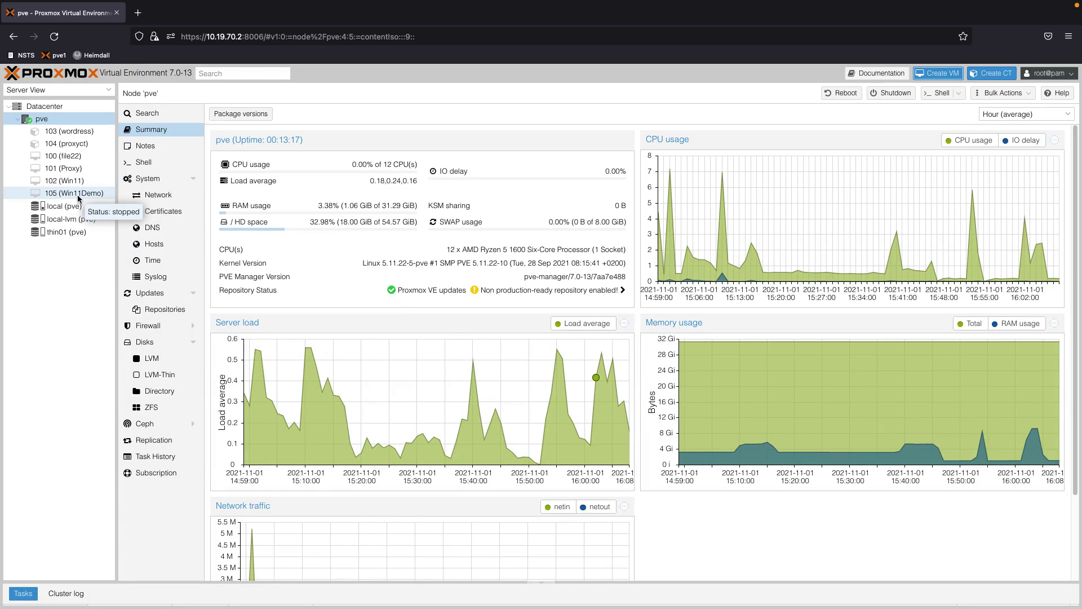
# Show VM 105's hardware devices, then close the failed noVNC console tab that opened
pyautogui.click(81, 194)
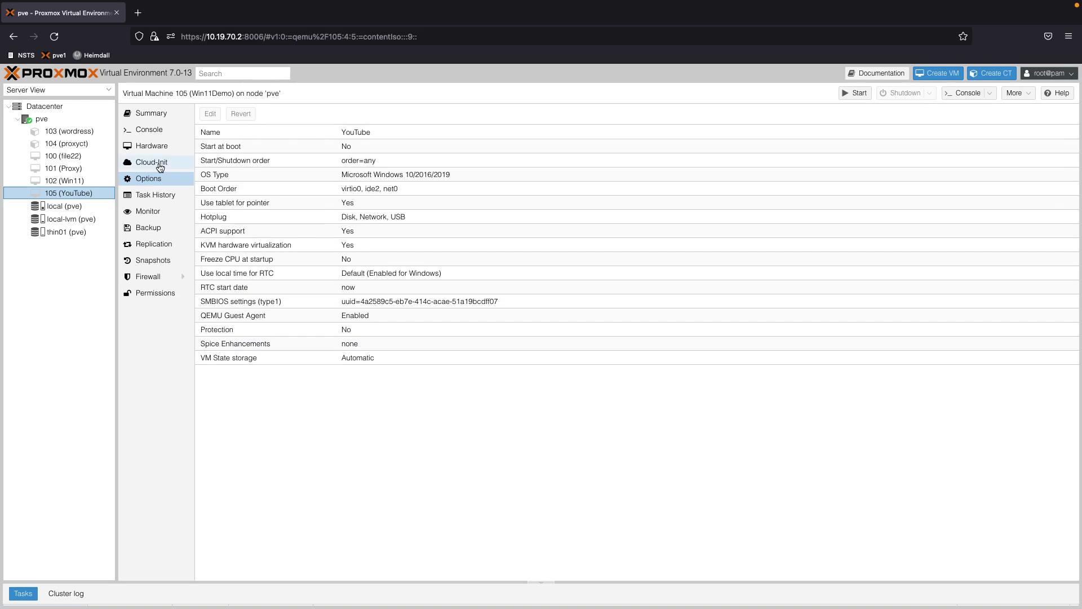
pyautogui.click(169, 146)
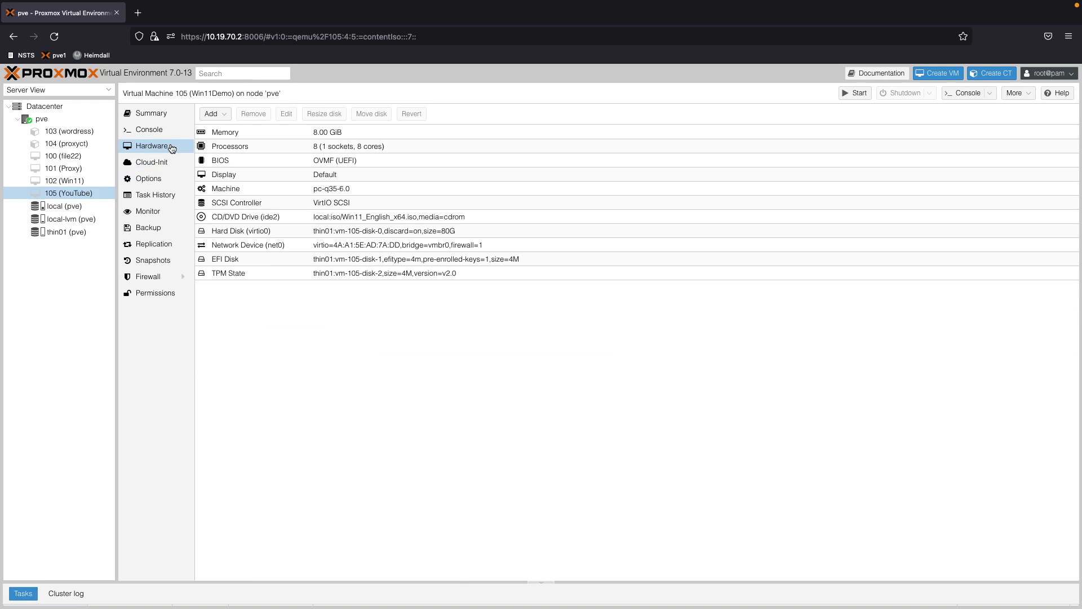
pyautogui.click(67, 181)
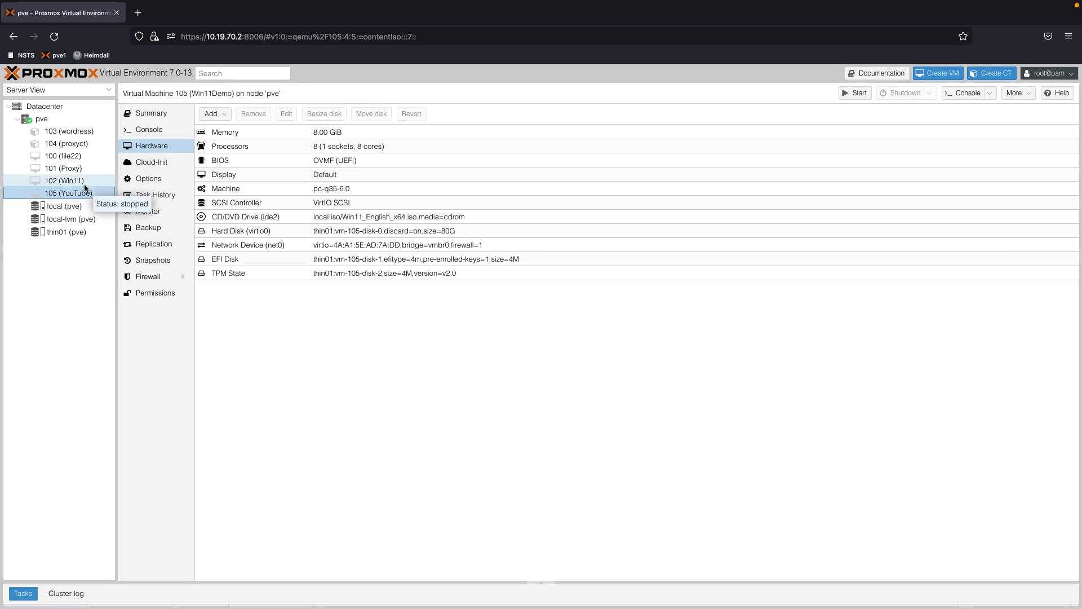
pyautogui.doubleClick(77, 193)
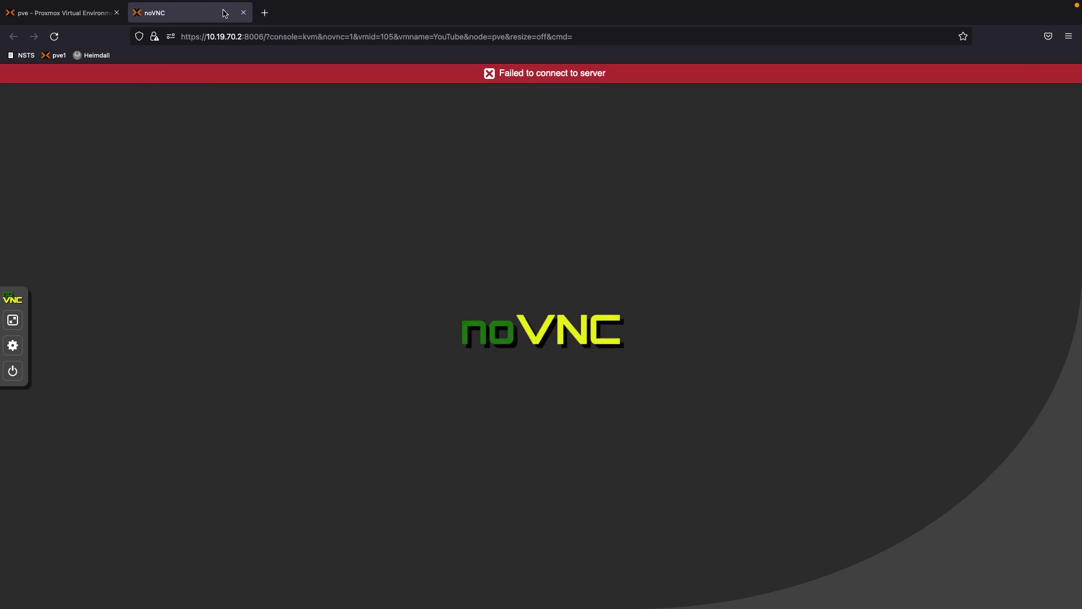
pyautogui.click(244, 13)
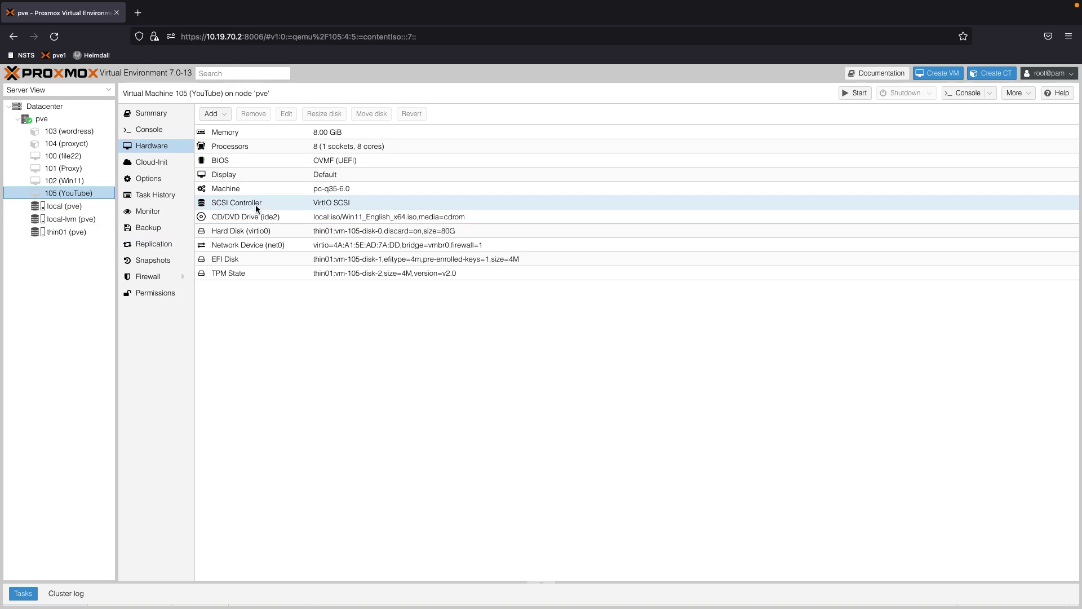
# Add an IDE 0 CD/DVD drive using virtio-win-0.1.208.iso from local storage
pyautogui.click(221, 118)
pyautogui.click(228, 142)
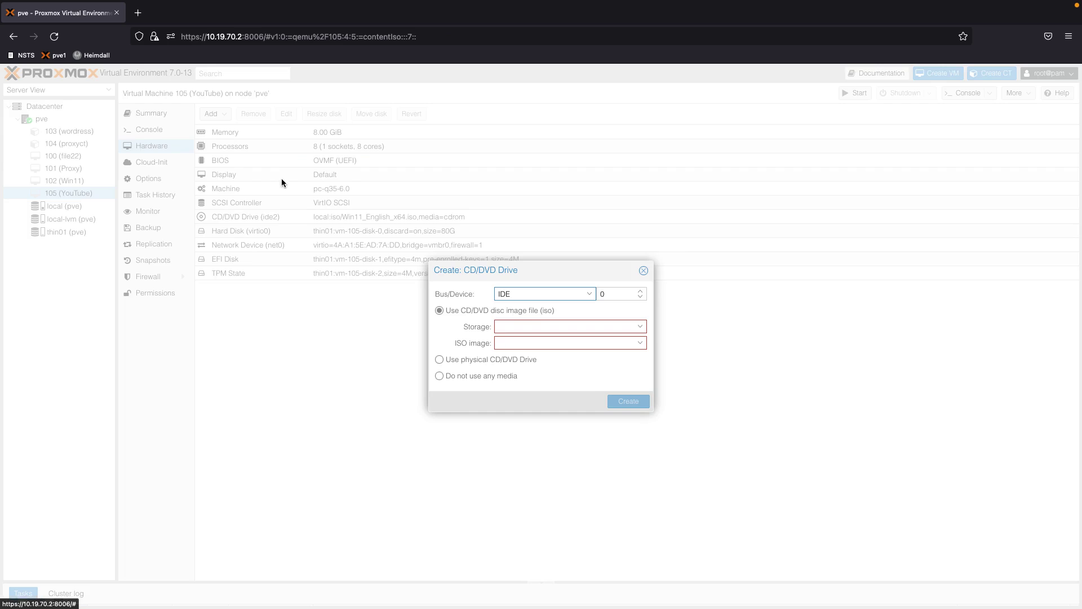
pyautogui.click(528, 327)
pyautogui.click(519, 351)
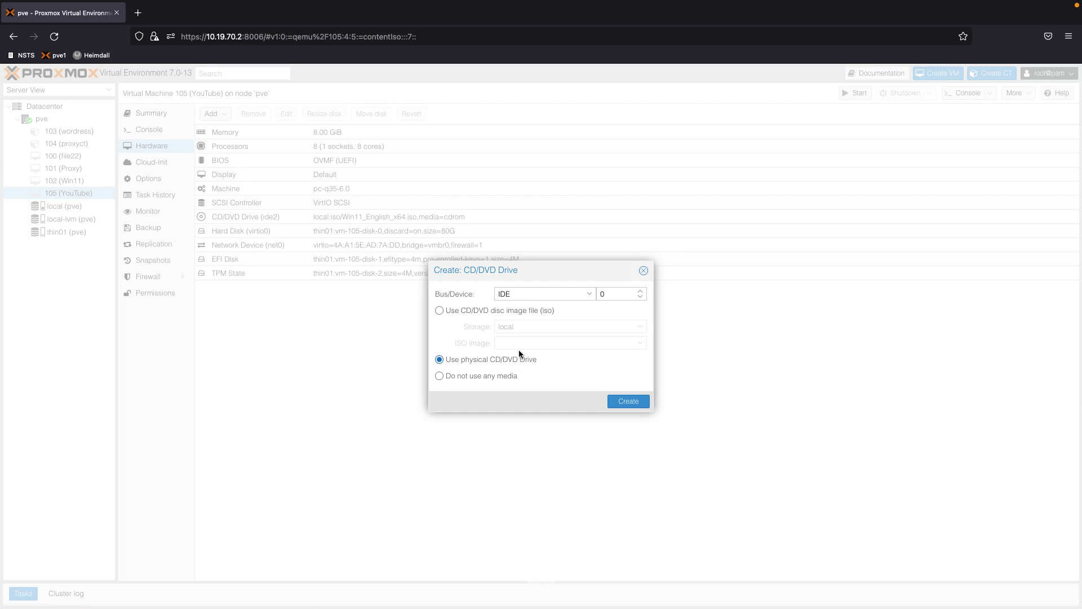
pyautogui.click(445, 310)
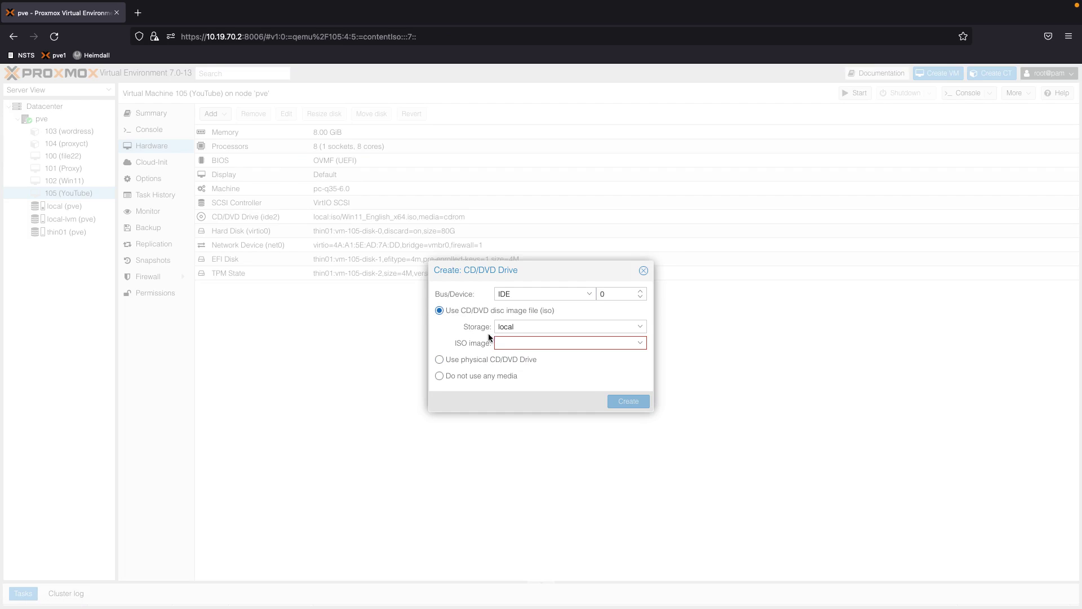
pyautogui.click(643, 348)
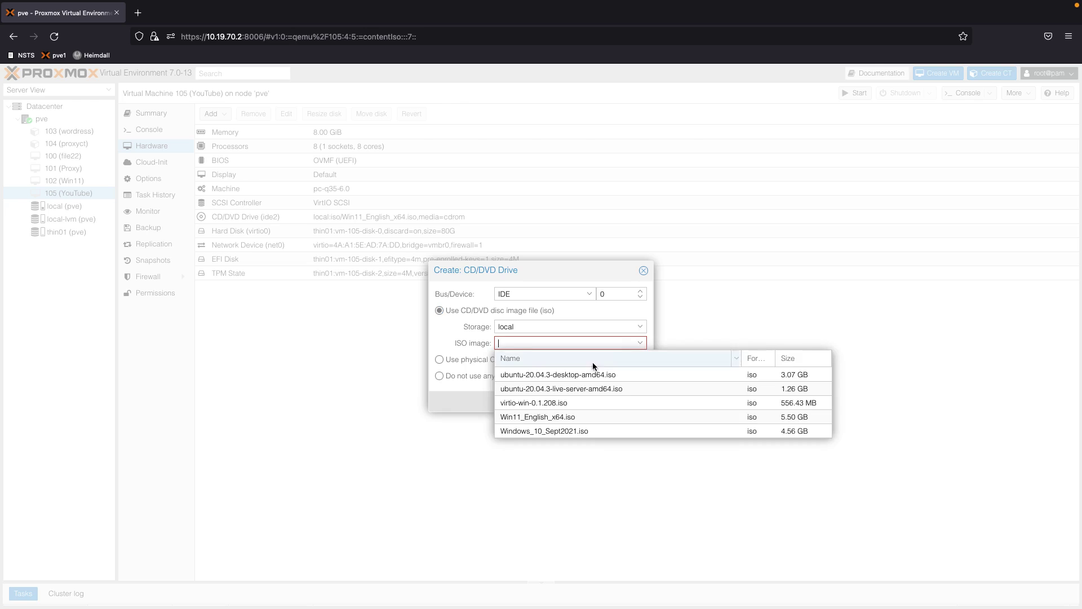
pyautogui.click(547, 402)
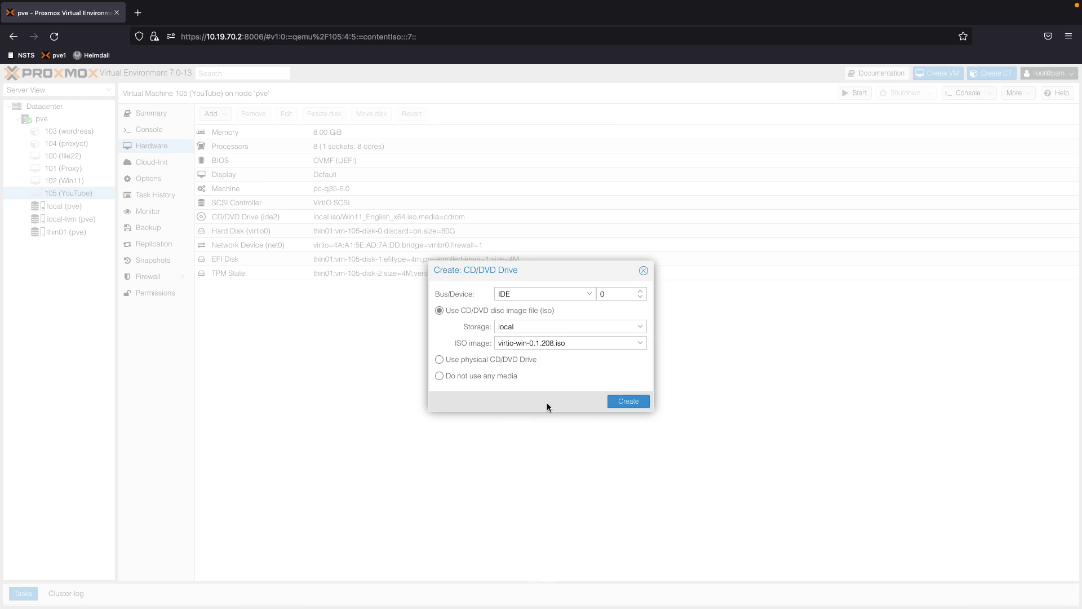
pyautogui.click(628, 401)
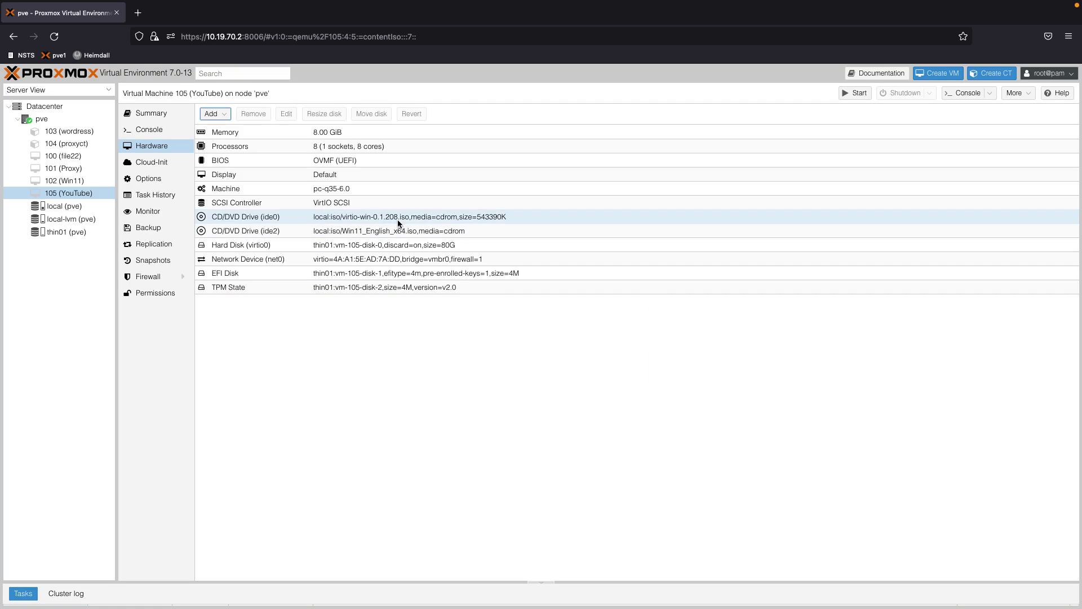
# Start VM 105 and press a key in its console to boot from the Windows 11 disc
pyautogui.click(857, 93)
pyautogui.click(149, 129)
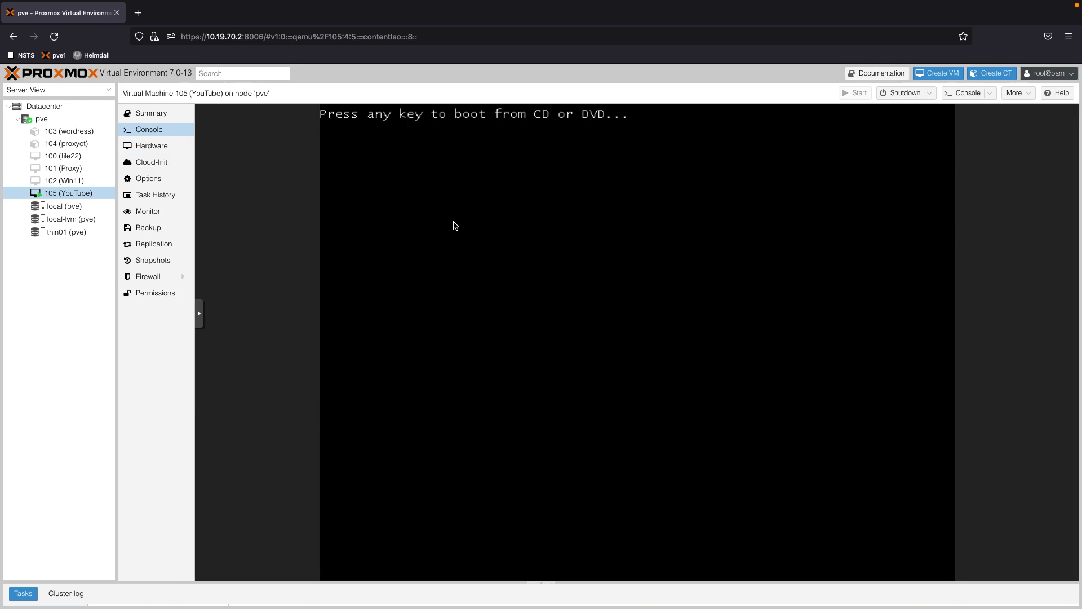
pyautogui.press('Return')
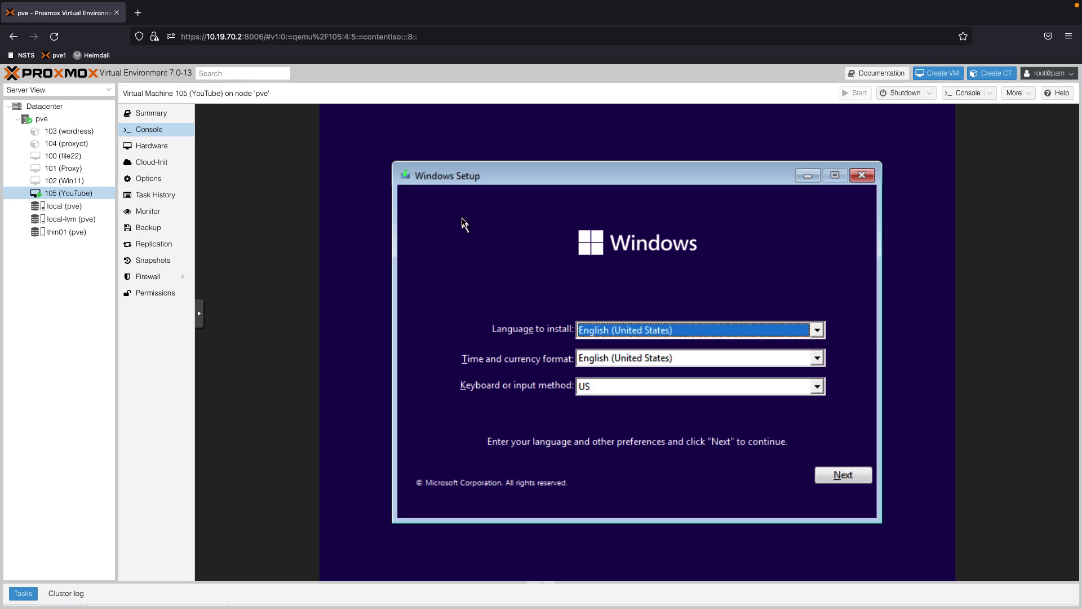
# Begin Windows Setup without a product key and choose Windows 11 Pro
pyautogui.click(843, 476)
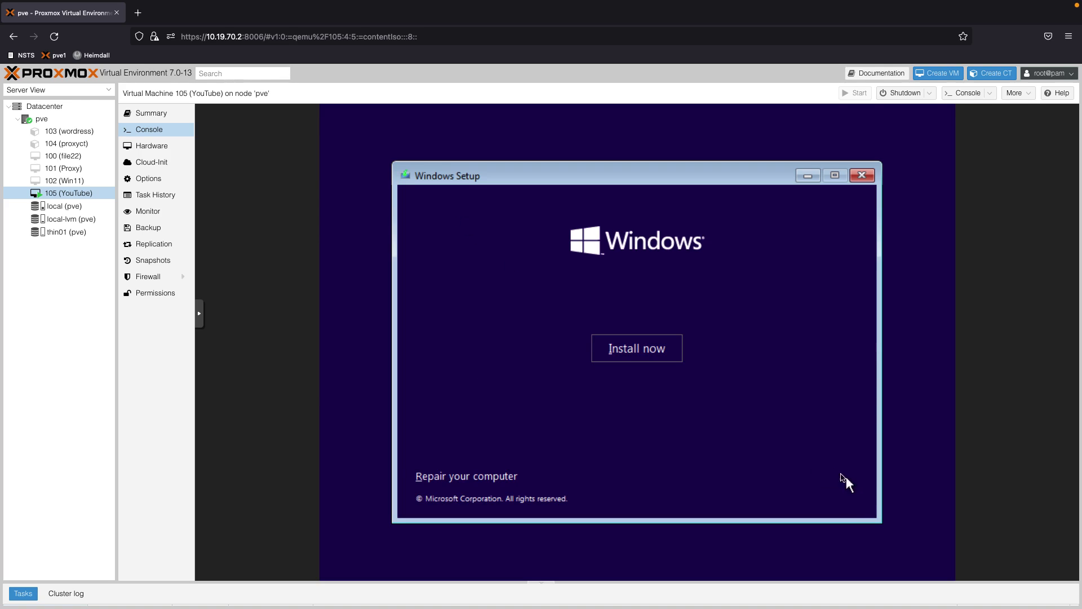
pyautogui.click(662, 359)
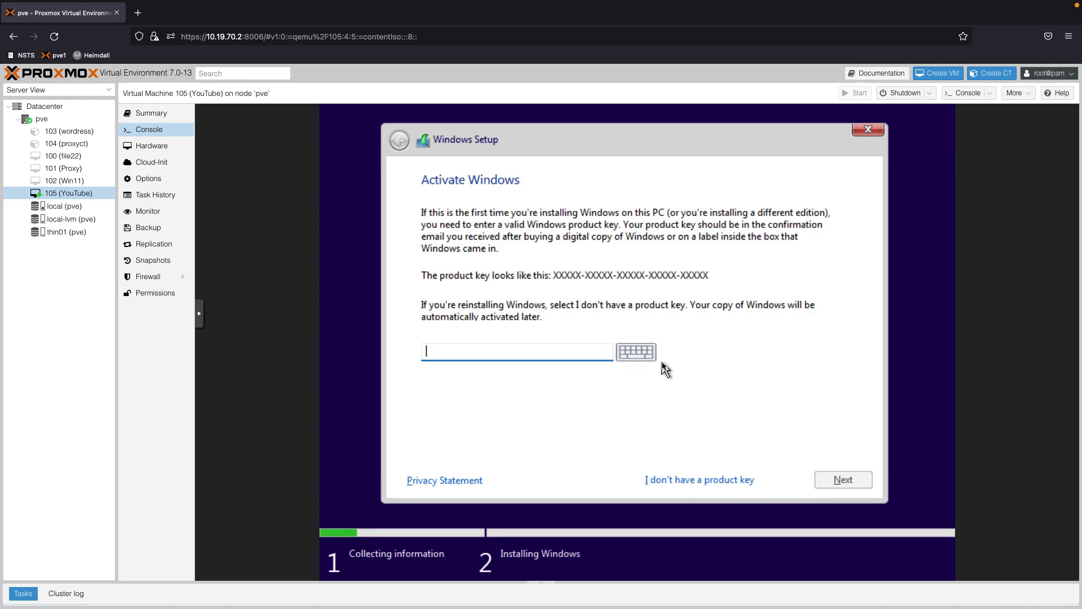
pyautogui.click(676, 481)
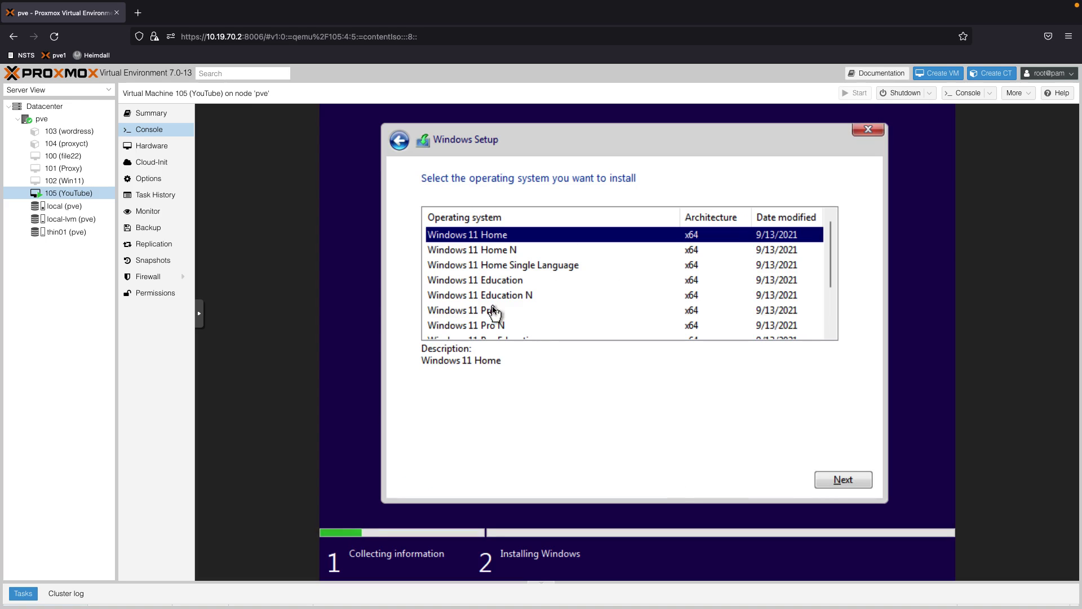
pyautogui.click(490, 310)
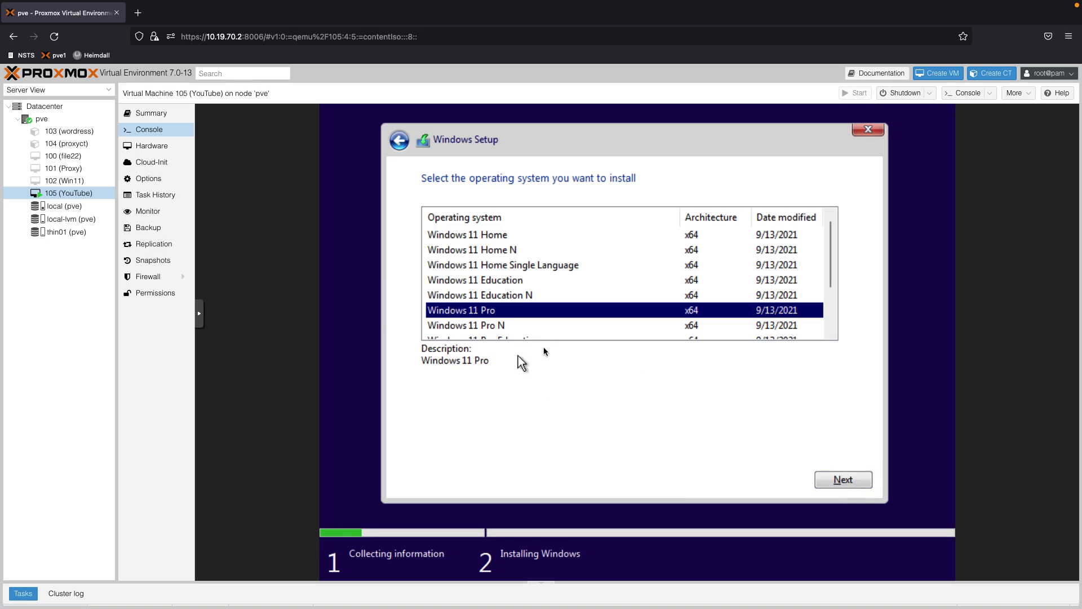
pyautogui.click(833, 480)
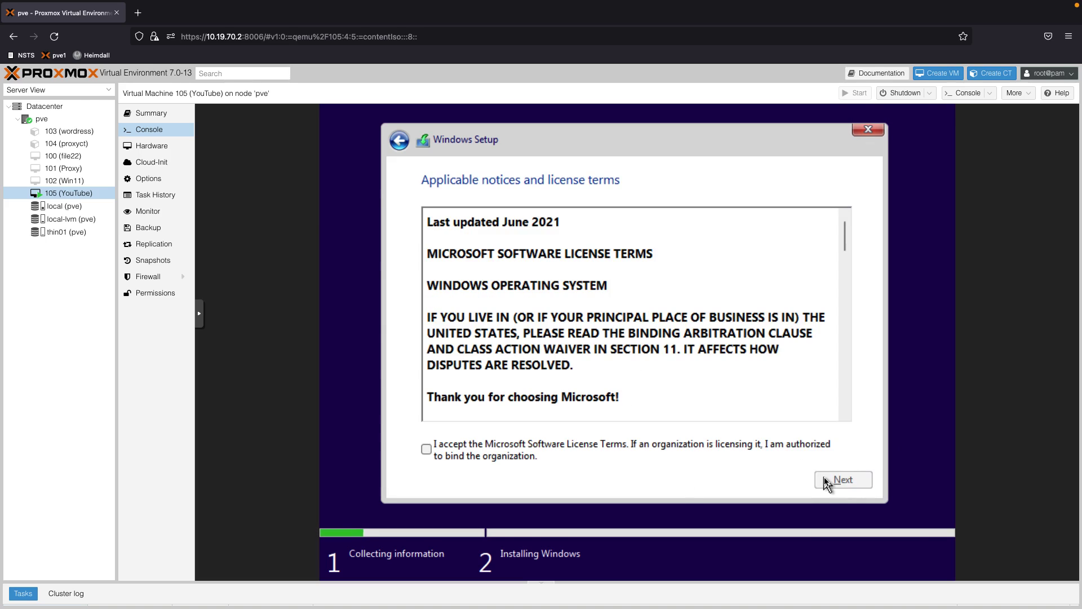
# Accept the license terms and pick 'Custom: Install Windows only (advanced)'
pyautogui.click(769, 452)
pyautogui.click(858, 483)
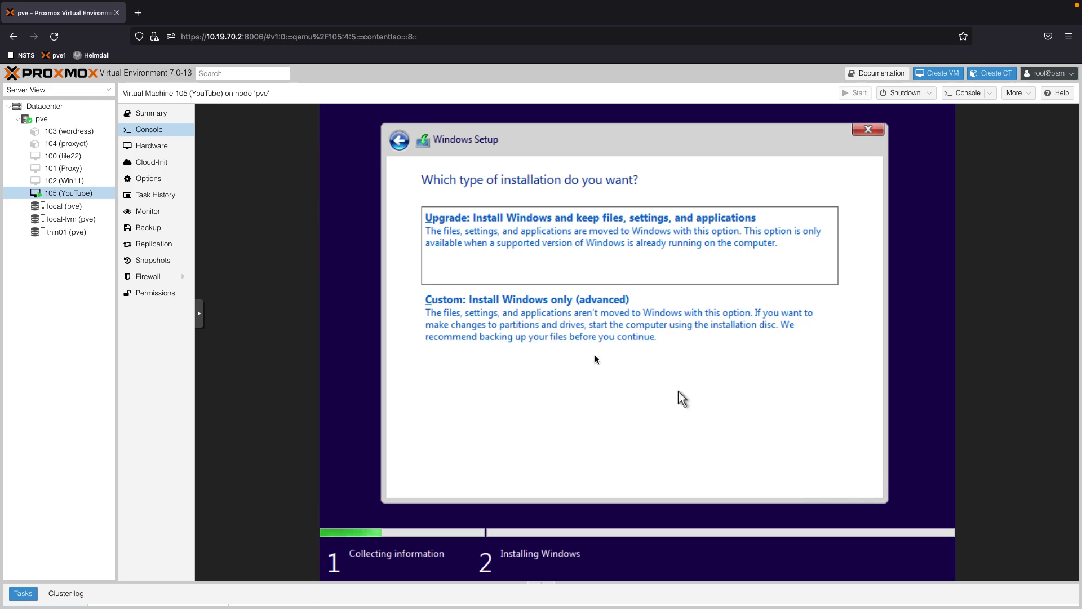
pyautogui.click(564, 332)
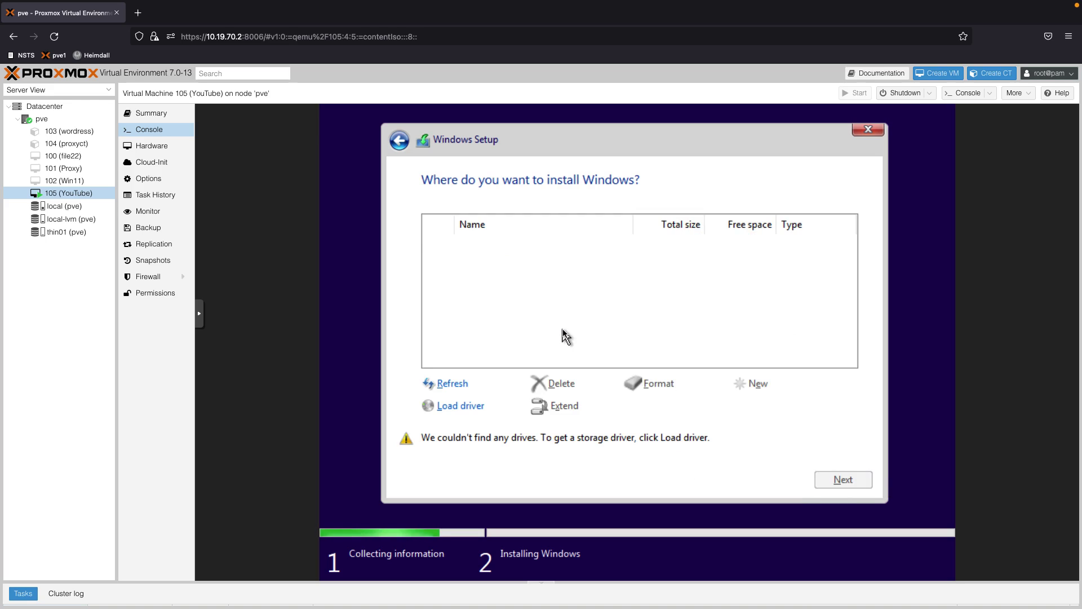
# Load the Red Hat VirtIO SCSI (viostor) driver from the virtio-win disc's amd64\w10 folder
pyautogui.click(442, 407)
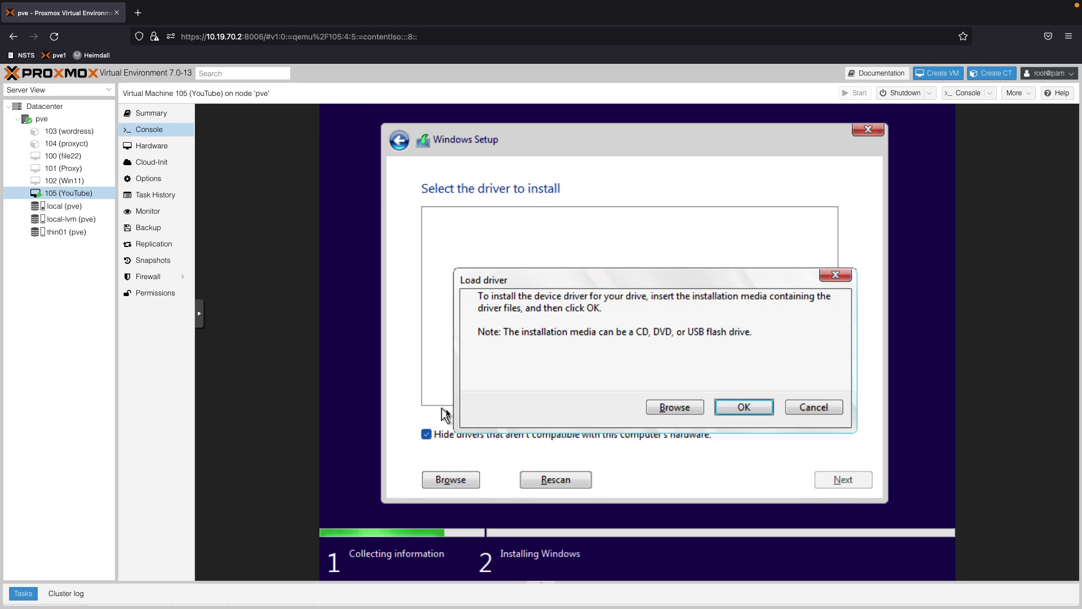
pyautogui.click(699, 407)
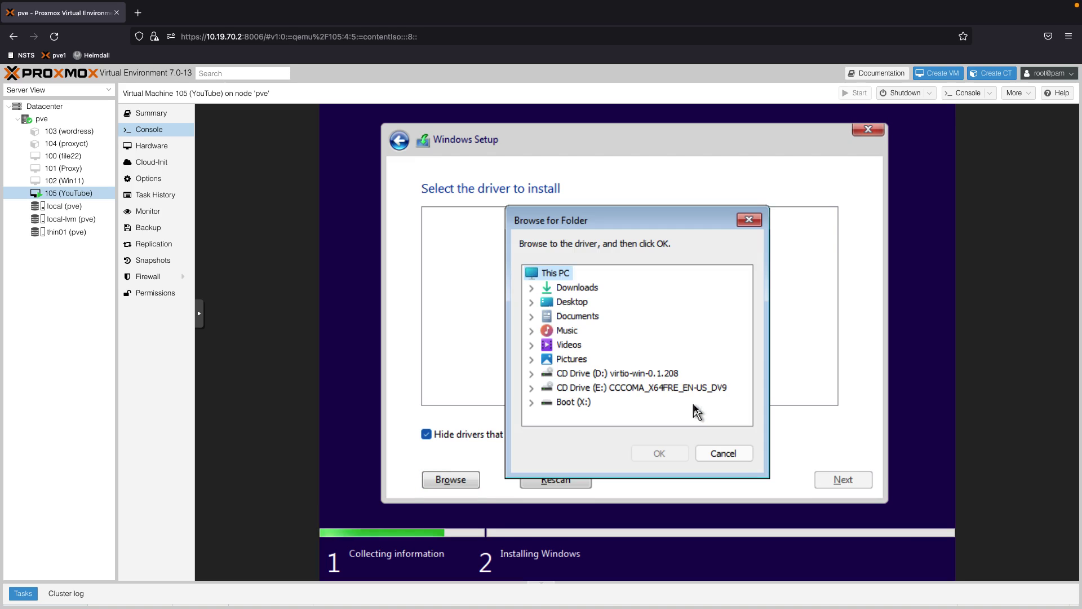
pyautogui.doubleClick(650, 374)
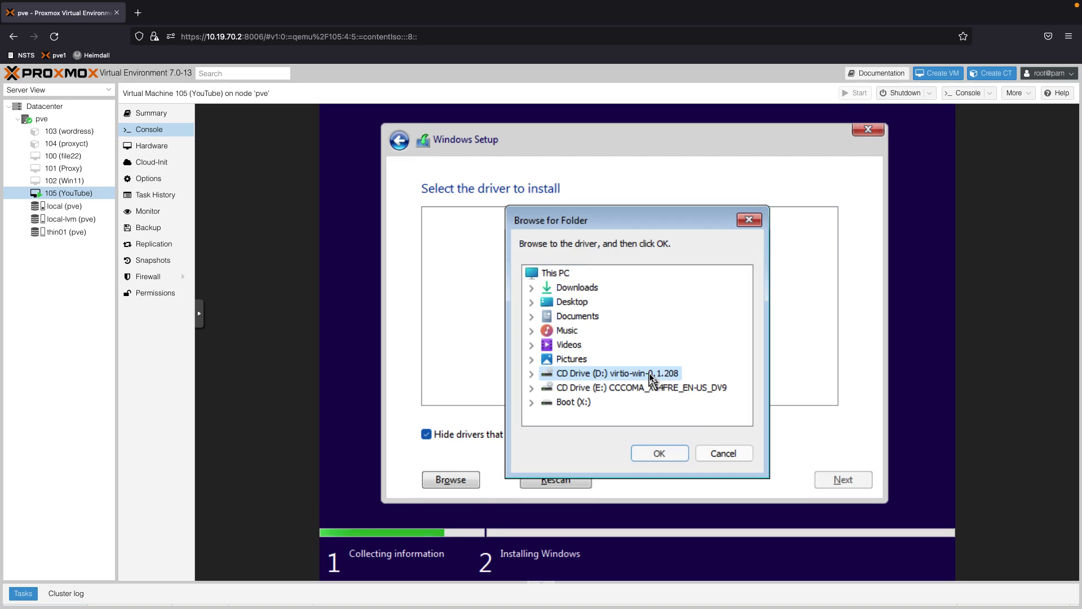
pyautogui.doubleClick(581, 288)
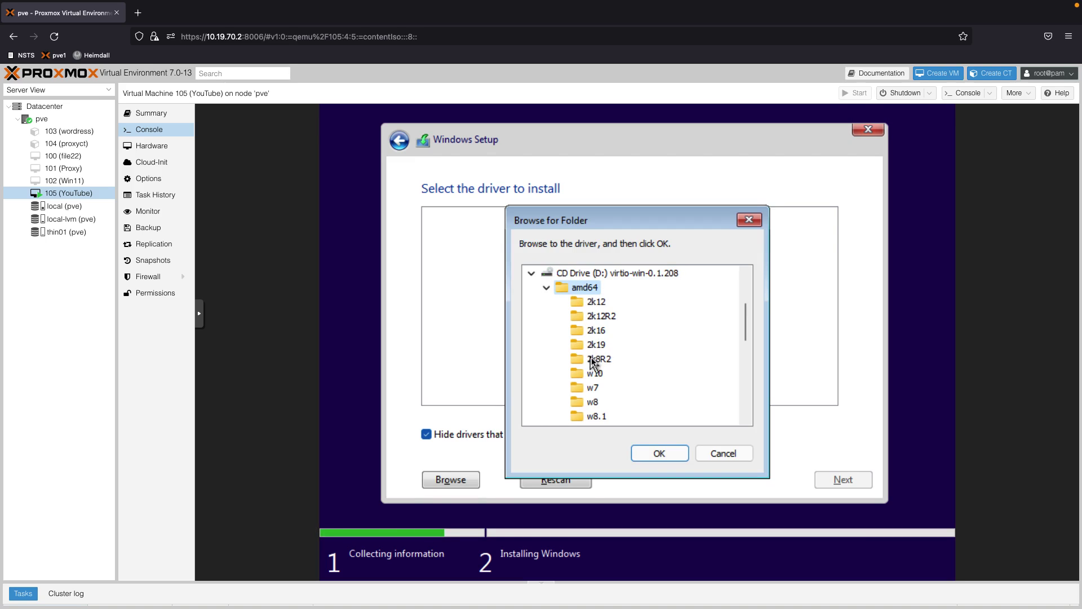
pyautogui.click(594, 373)
pyautogui.click(659, 453)
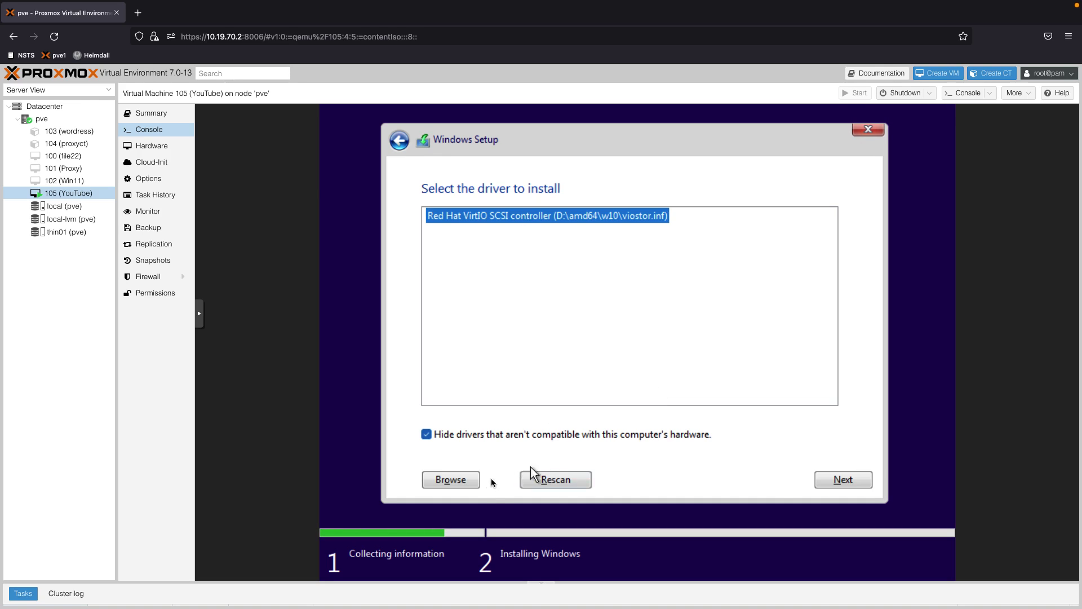
pyautogui.click(824, 480)
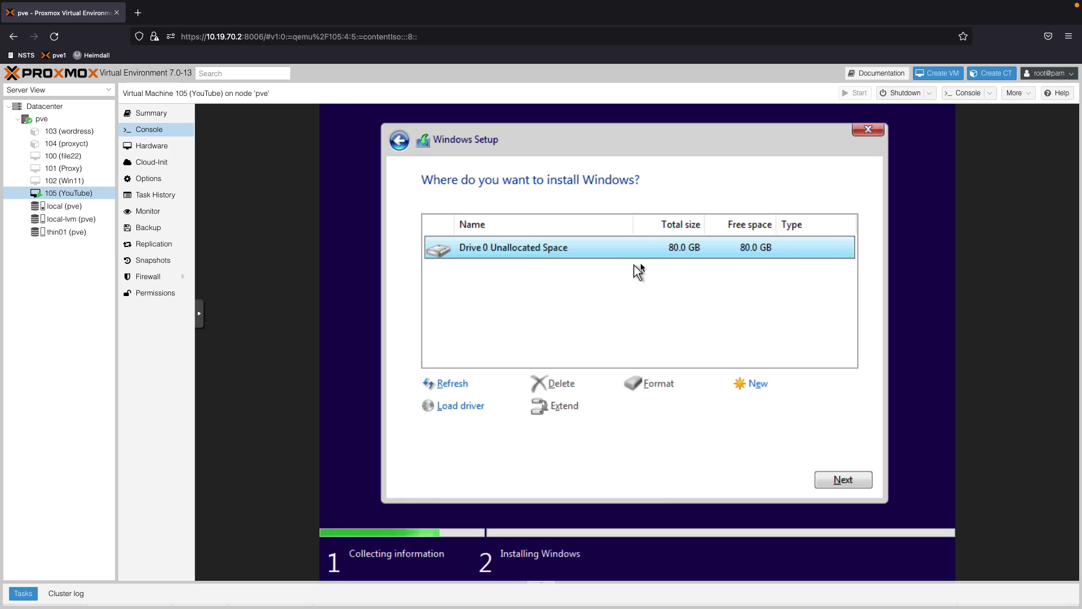
# Install Windows onto Drive 0's 80.0 GB unallocated space
pyautogui.click(842, 480)
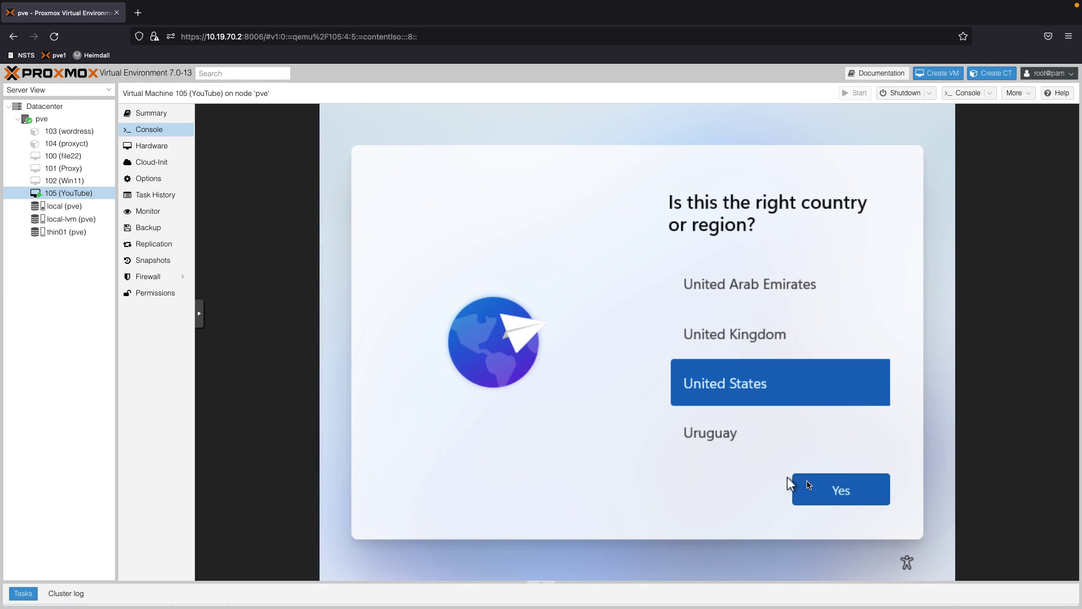
# Accept United States and its keyboard, skip a second layout, and choose limited offline setup
pyautogui.click(824, 486)
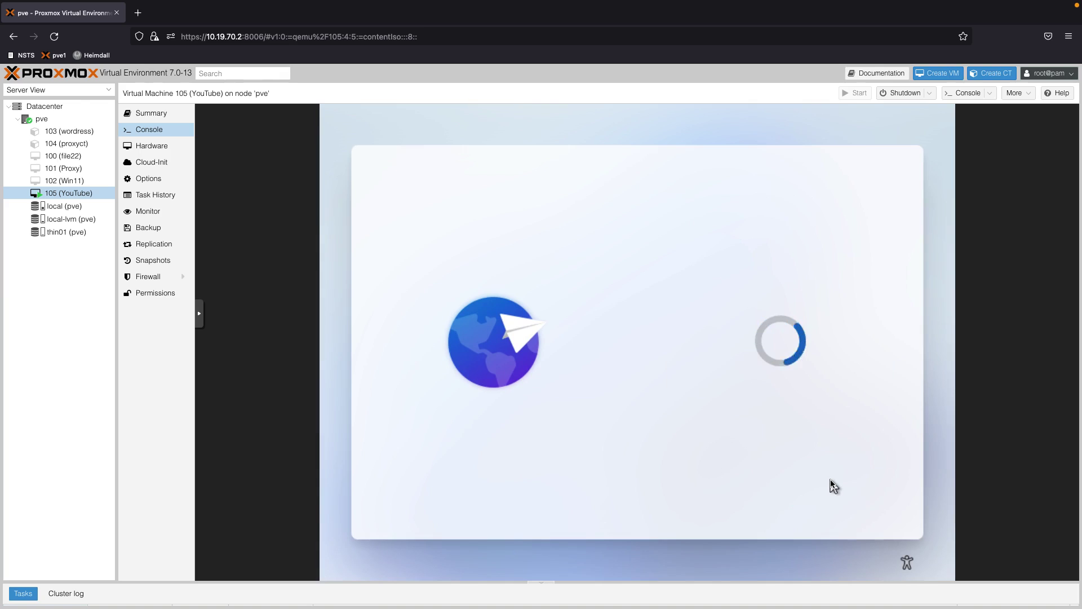
pyautogui.click(833, 486)
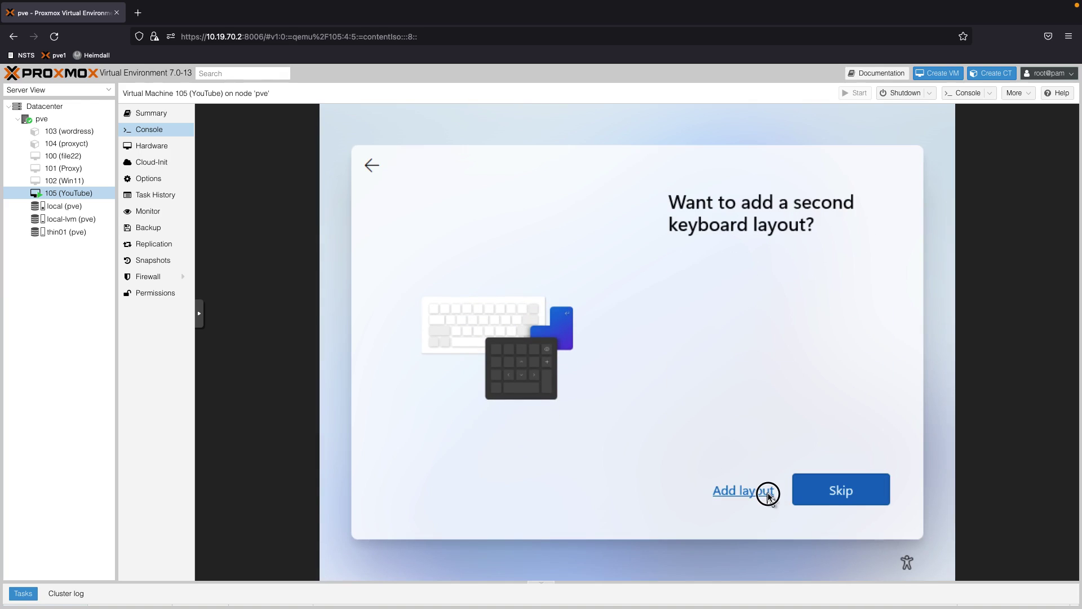
pyautogui.click(829, 500)
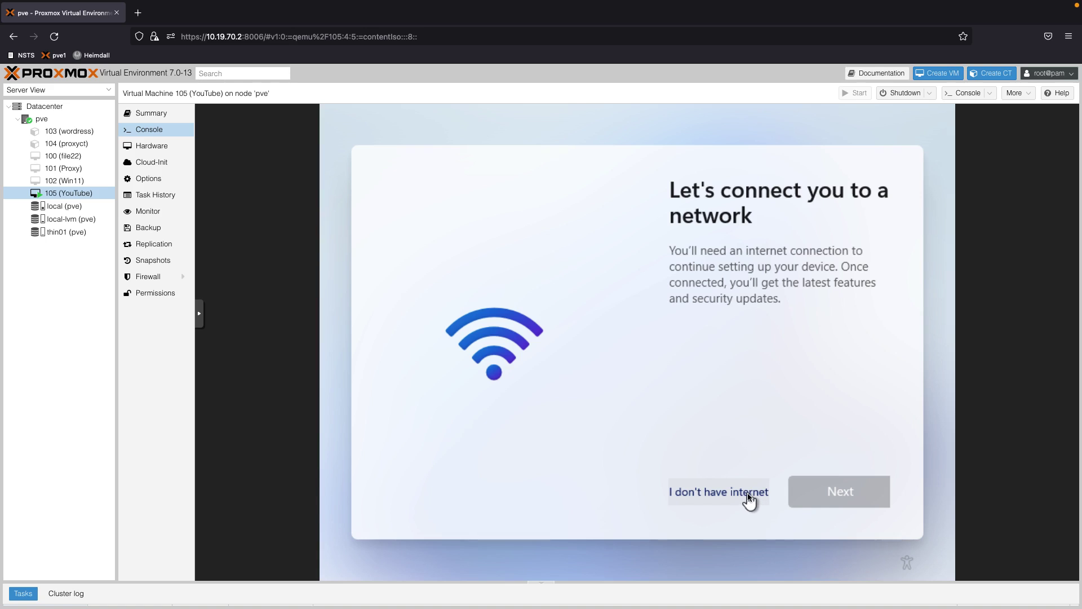
pyautogui.click(749, 496)
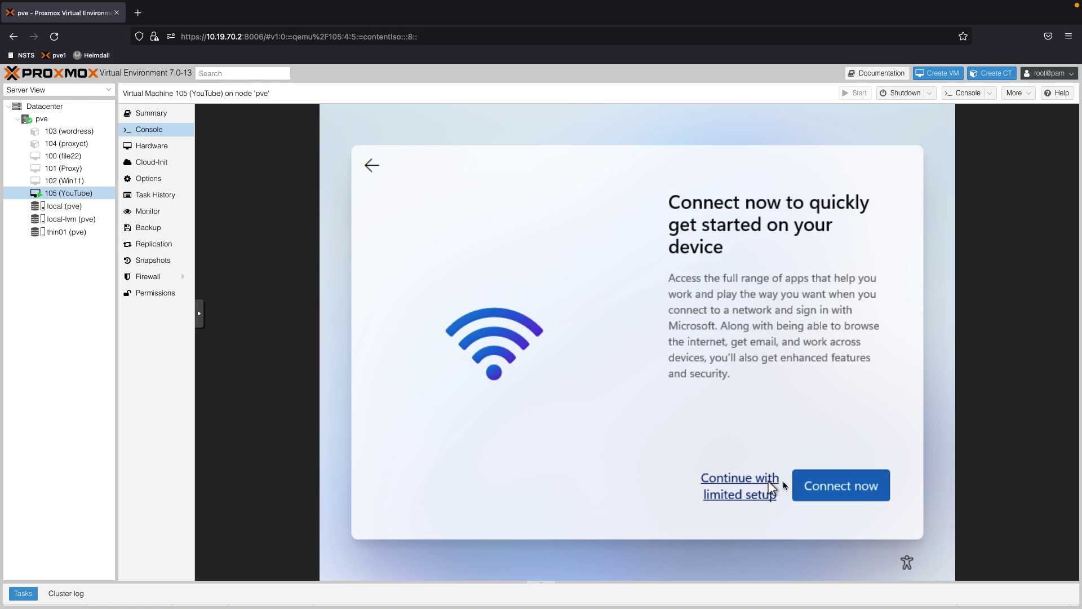
pyautogui.click(742, 483)
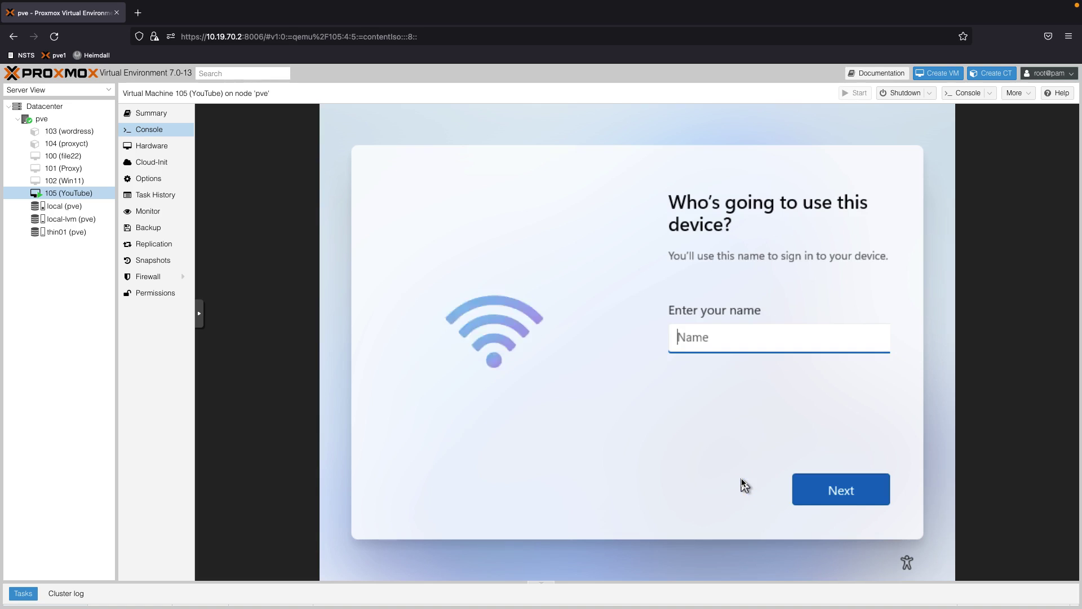
# Enter the local account's user name, then set and confirm its numeric password
pyautogui.write('lance')
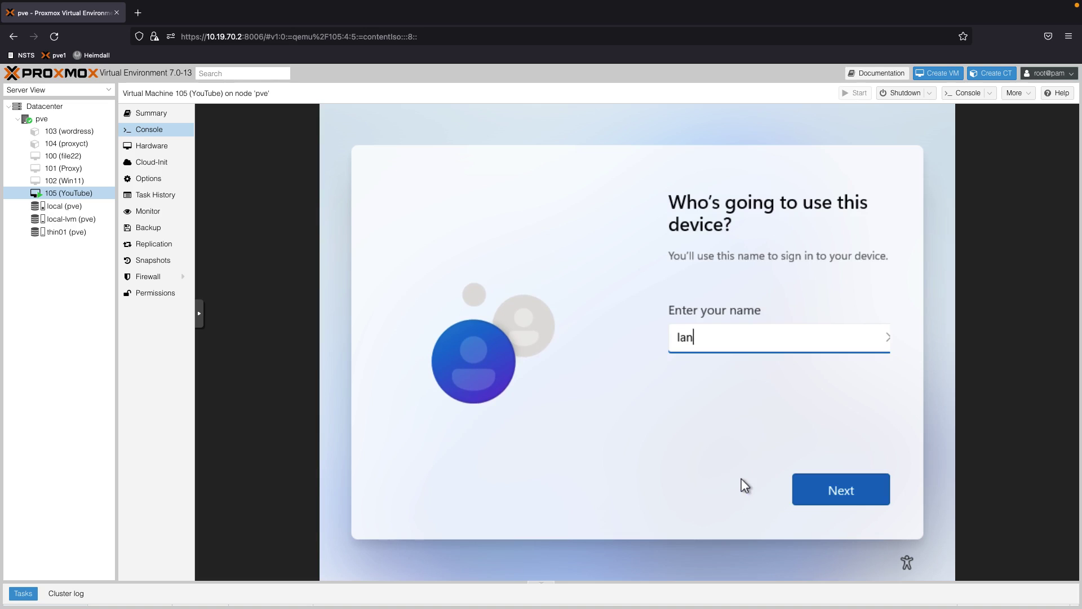
pyautogui.click(799, 487)
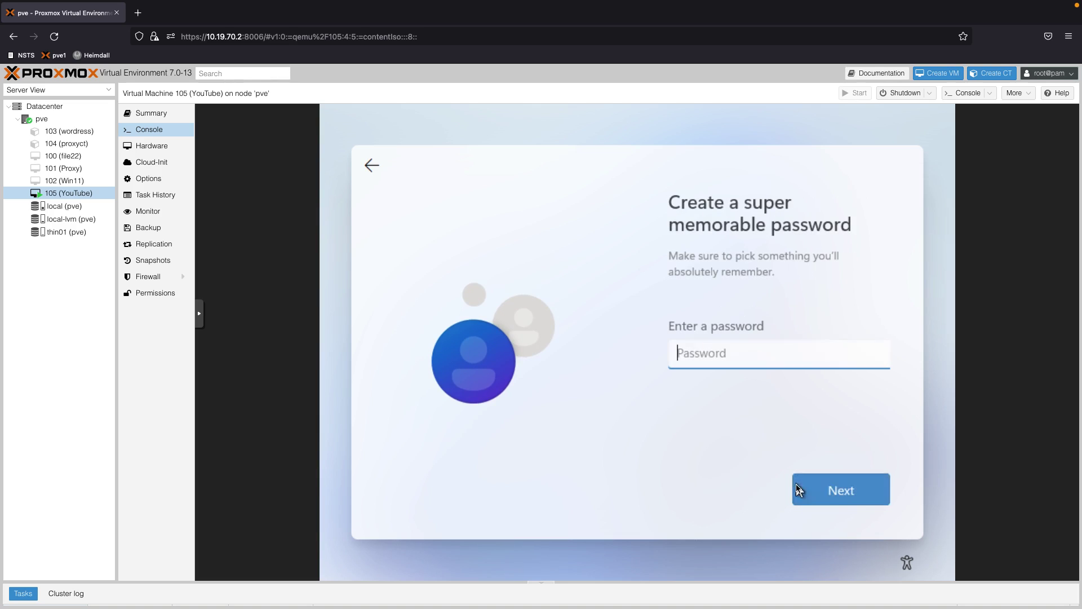
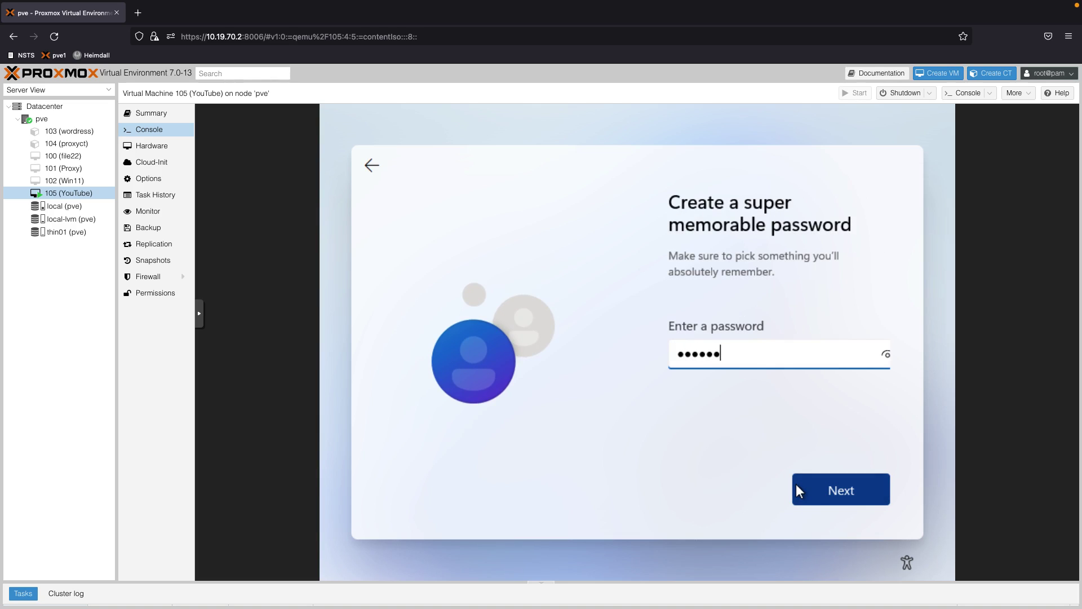
pyautogui.click(797, 485)
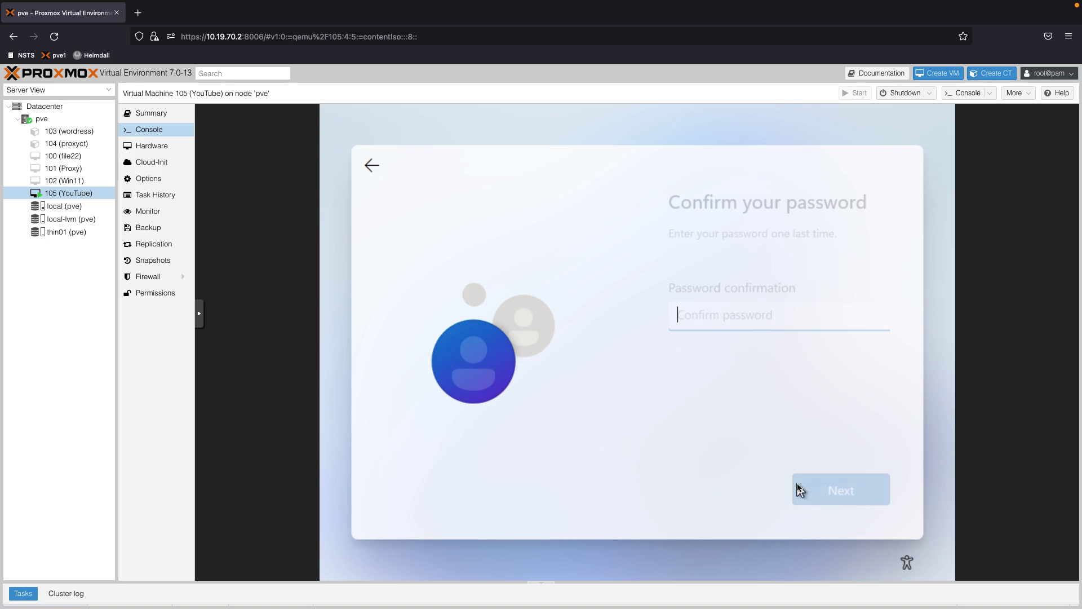
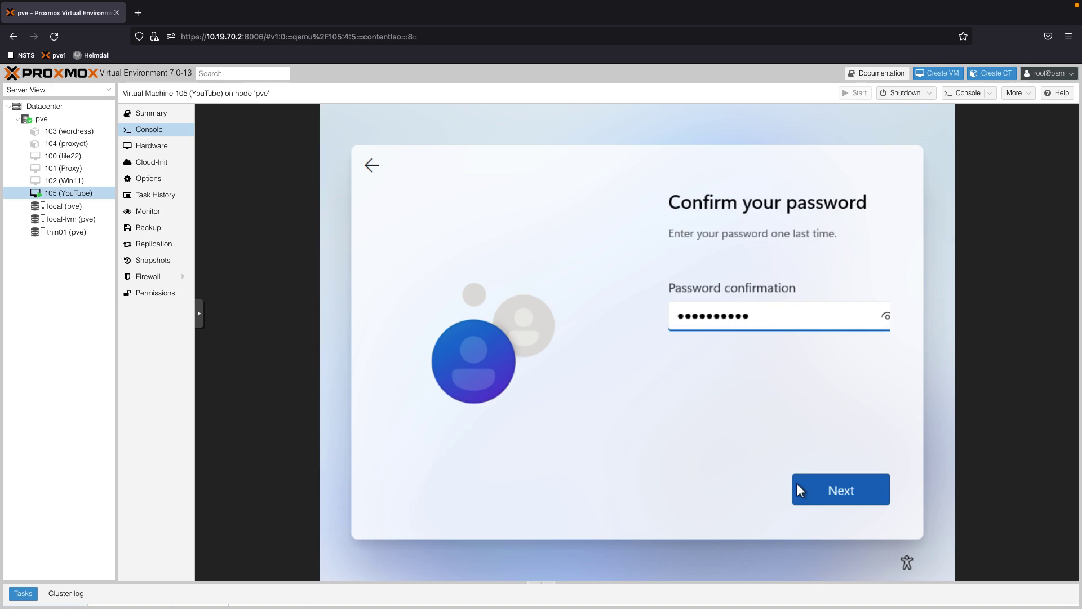
pyautogui.click(796, 483)
# Set the first security question to the first pet's name and enter an answer
pyautogui.click(749, 372)
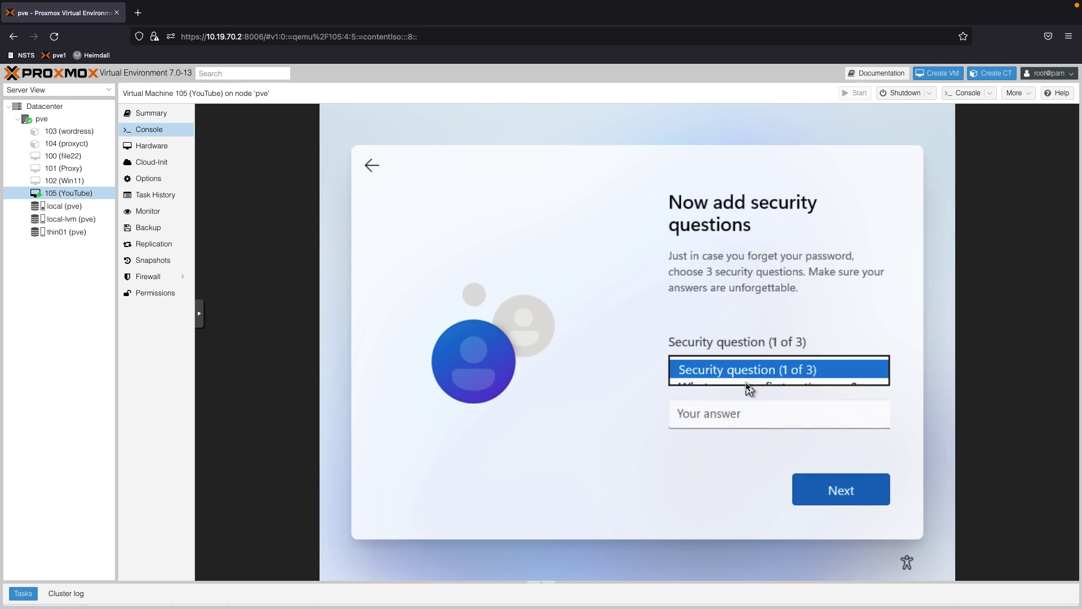
pyautogui.click(743, 387)
pyautogui.click(738, 412)
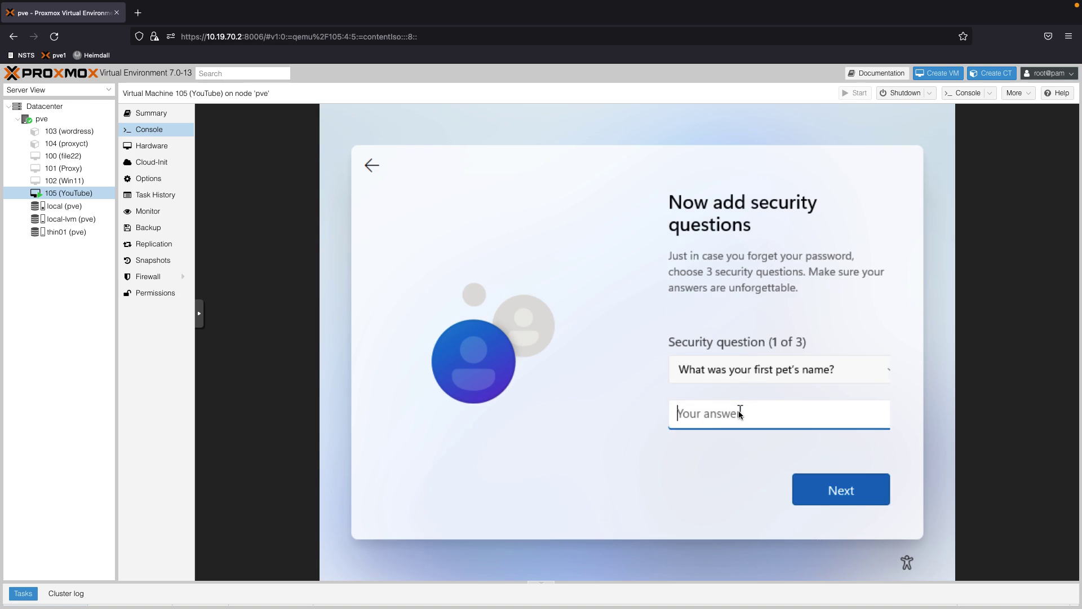
pyautogui.click(812, 478)
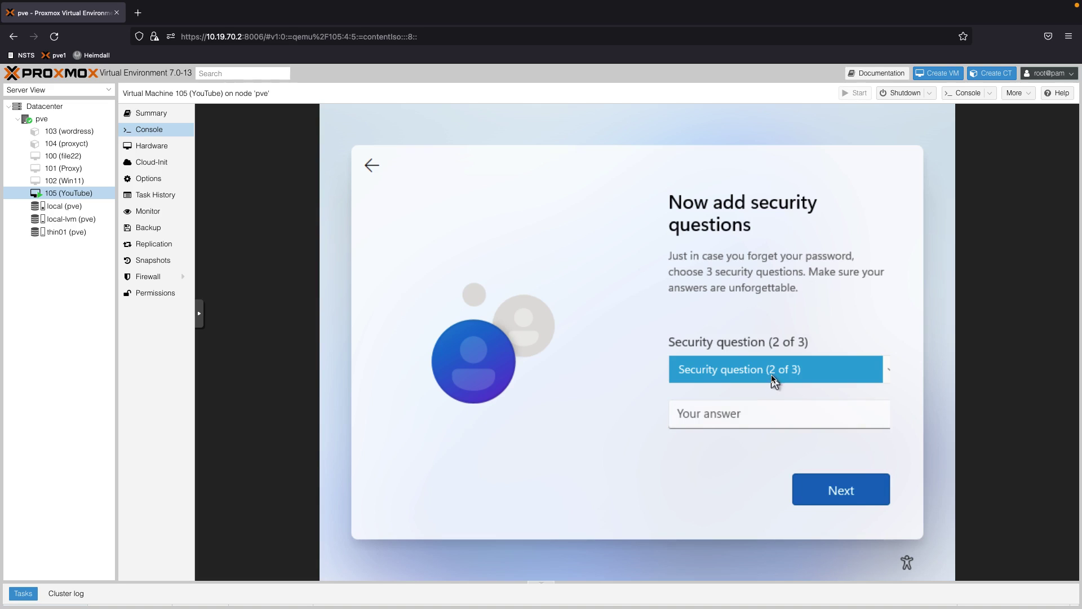
# Set the second security question to the city question and enter an answer
pyautogui.click(771, 376)
pyautogui.click(763, 389)
pyautogui.click(745, 415)
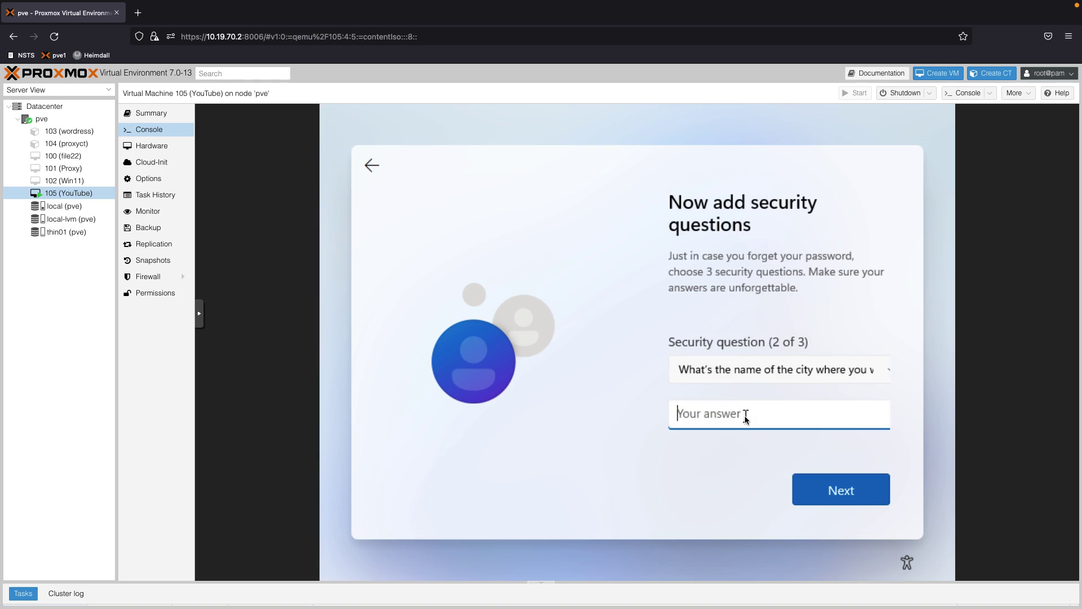
pyautogui.click(813, 489)
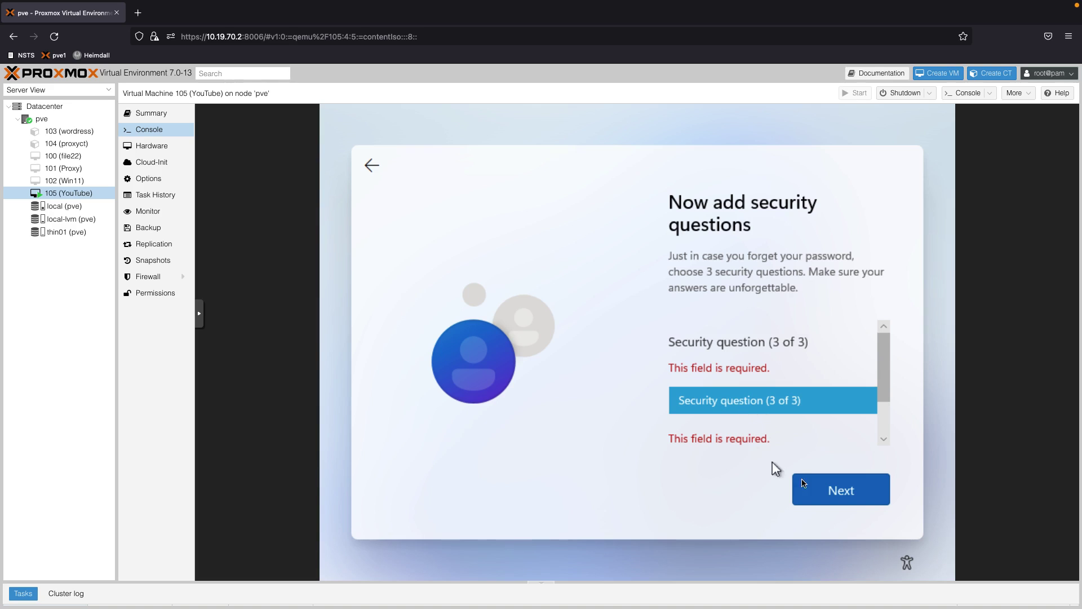
# Set the third security question to the childhood nickname and enter an answer
pyautogui.click(750, 407)
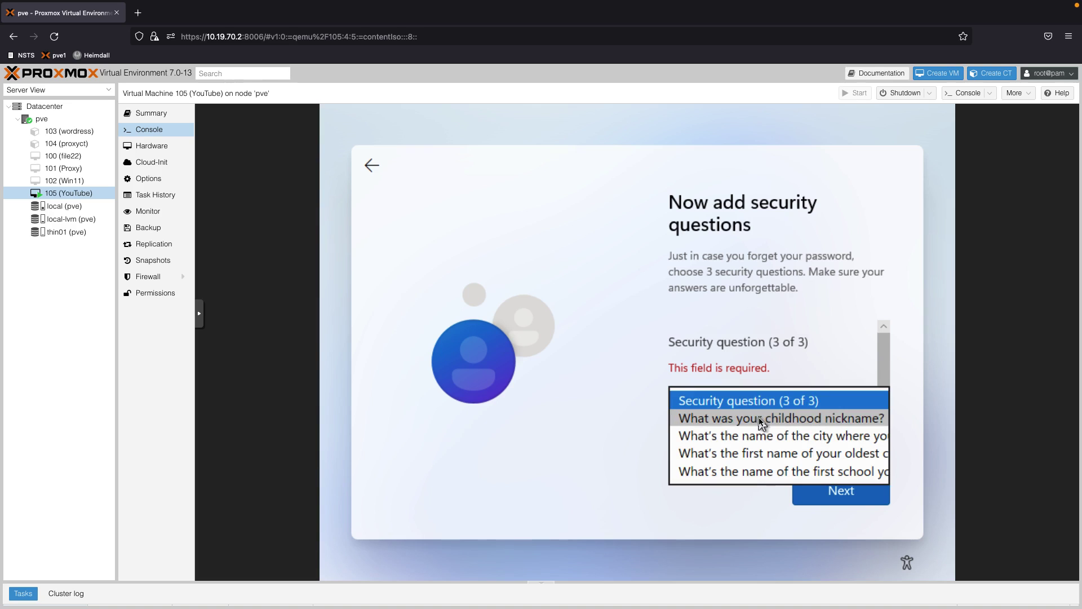
pyautogui.click(755, 420)
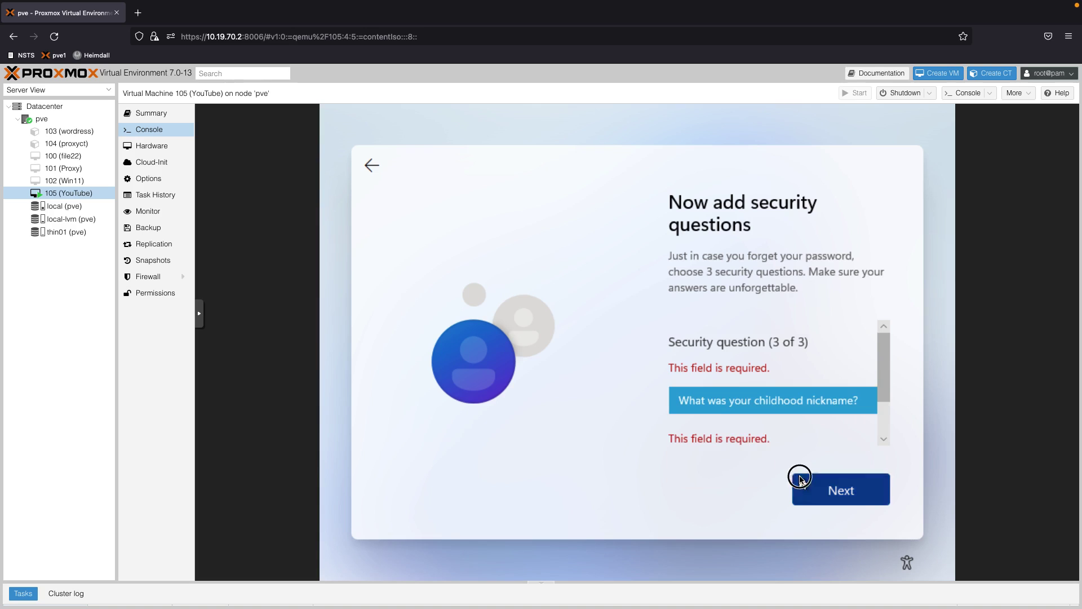
pyautogui.press('Tab')
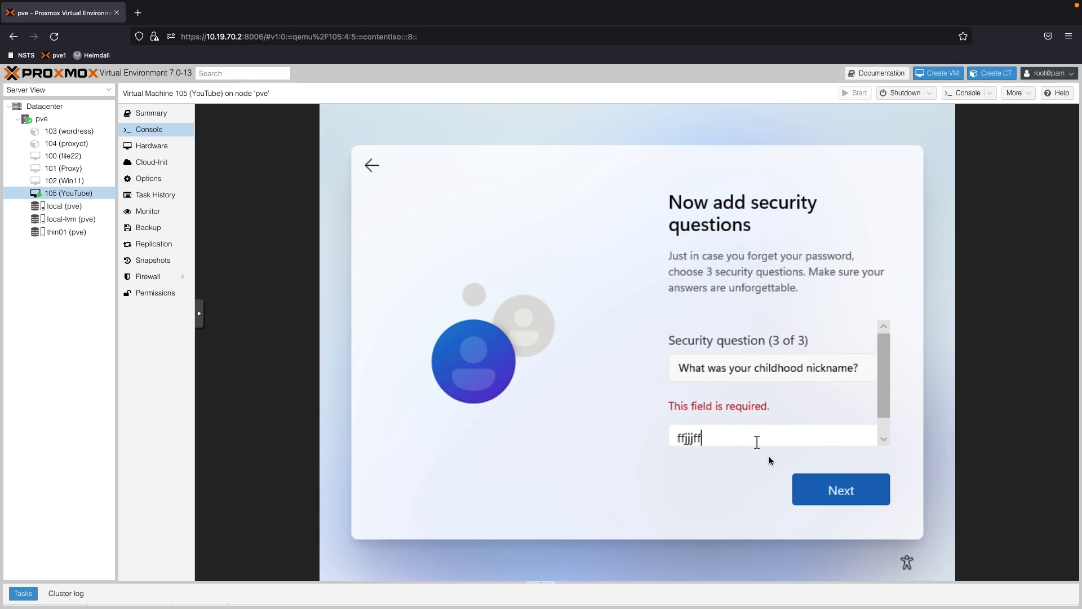
pyautogui.click(800, 489)
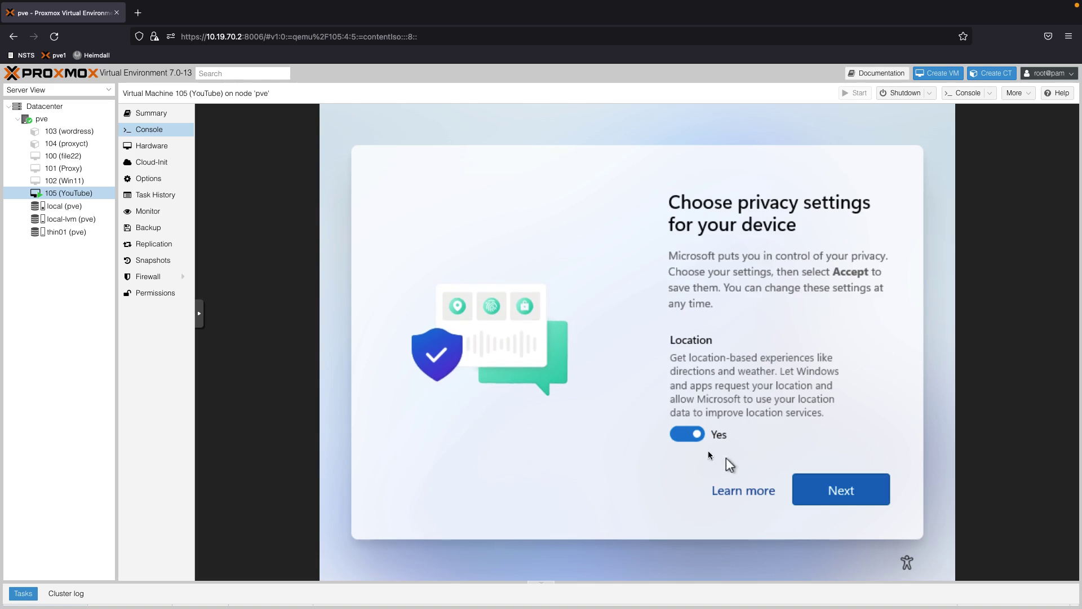
# Turn off Location and Find my device, and set diagnostic data to Required only
pyautogui.click(697, 435)
pyautogui.scroll(-1, 699, 437)
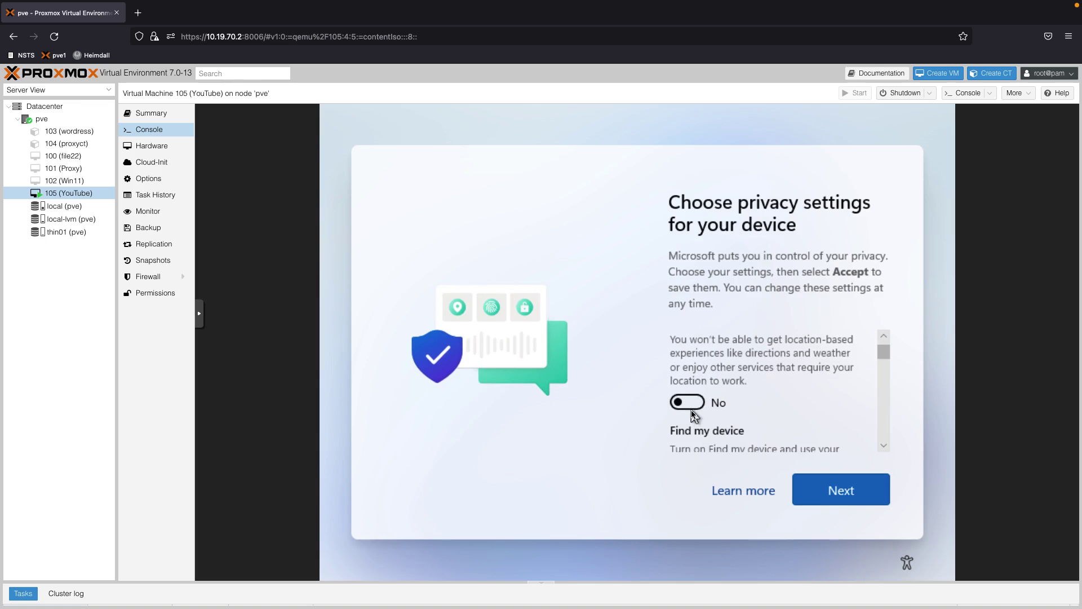
pyautogui.scroll(-3, 696, 422)
pyautogui.scroll(-1, 693, 420)
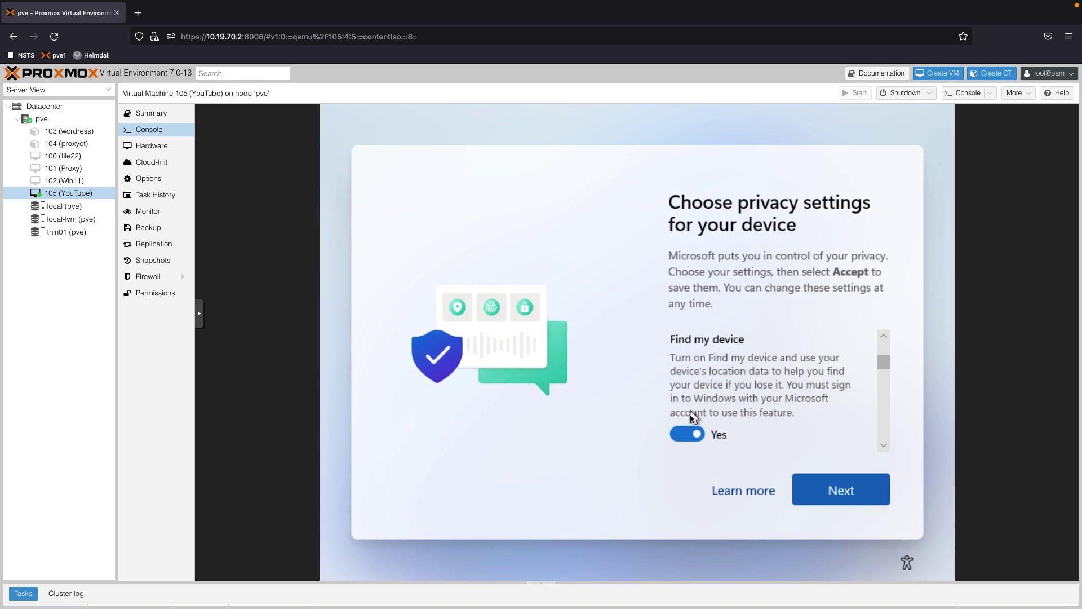
pyautogui.click(691, 433)
pyautogui.scroll(-1, 705, 441)
pyautogui.scroll(-3, 705, 440)
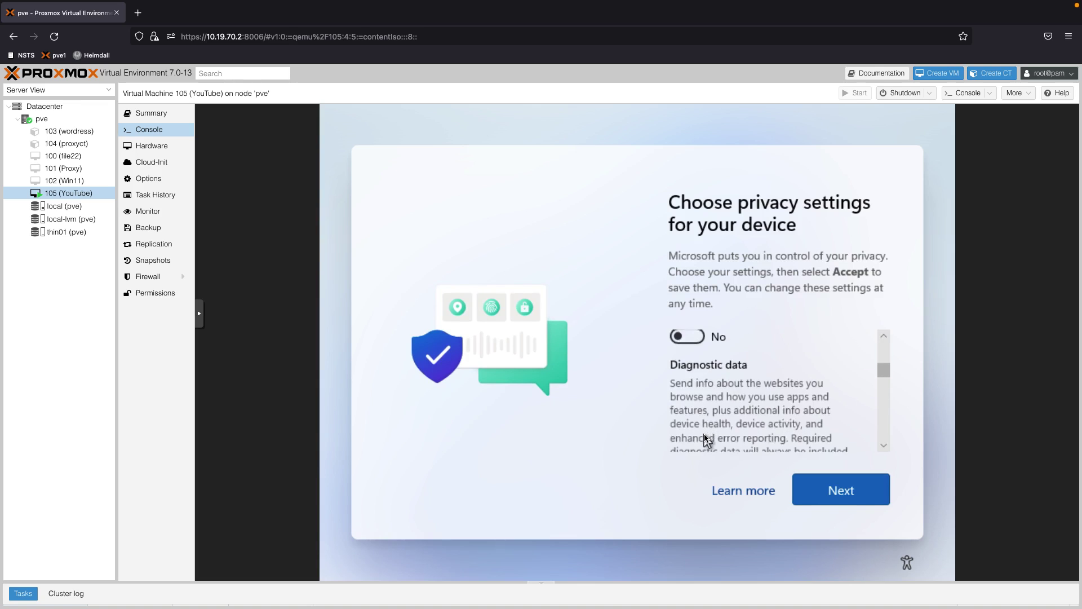
pyautogui.click(697, 446)
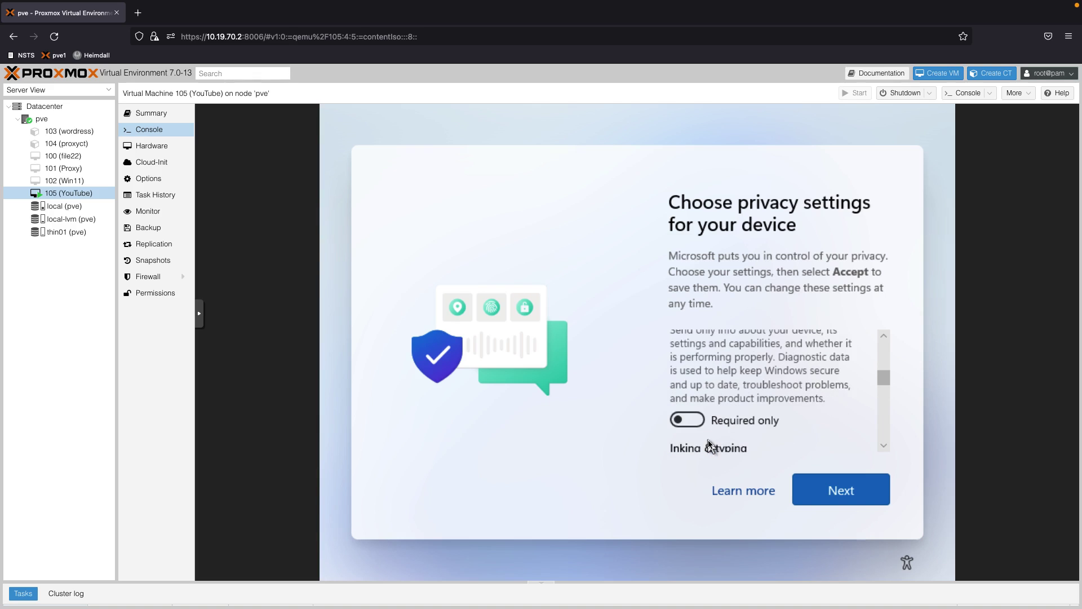
# Turn off Inking & typing, Tailored experiences and Advertising ID, then accept the privacy settings
pyautogui.scroll(-3, 702, 442)
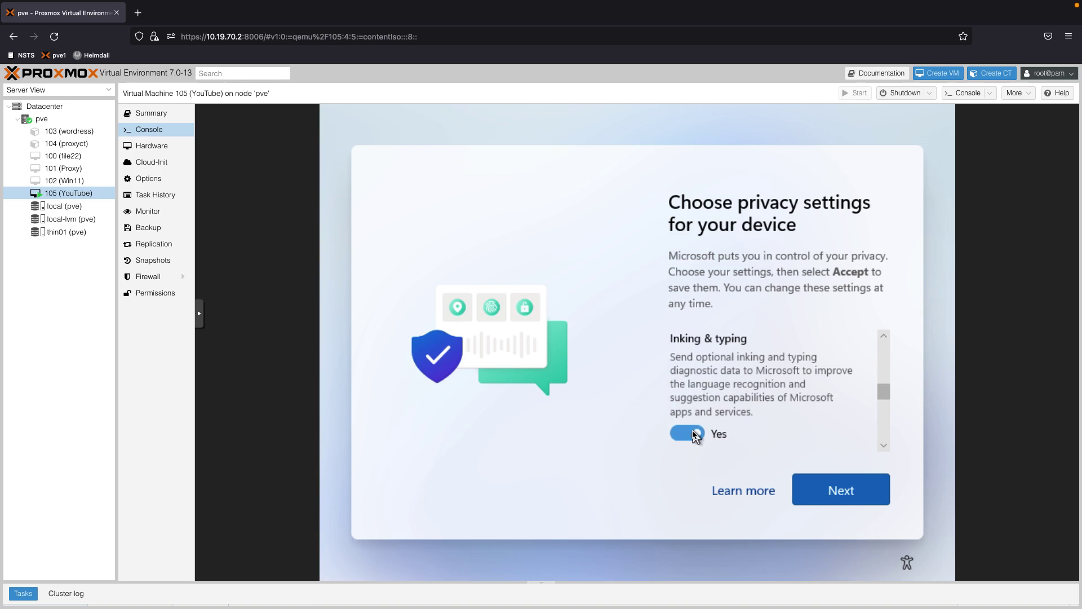
pyautogui.click(702, 438)
pyautogui.scroll(-3, 709, 440)
pyautogui.scroll(-1, 707, 439)
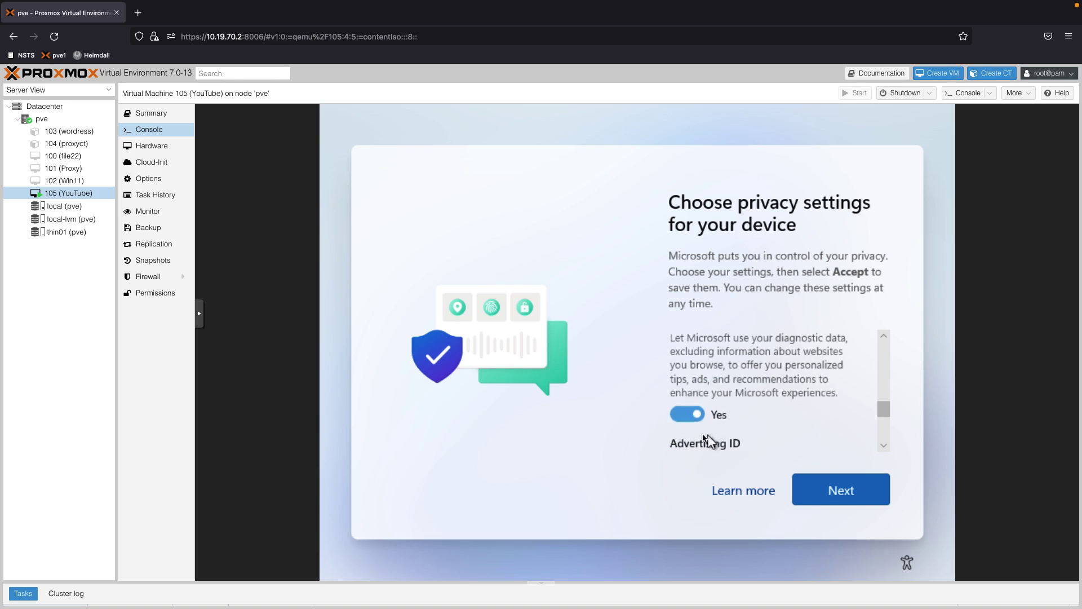
pyautogui.click(694, 418)
pyautogui.scroll(-3, 705, 434)
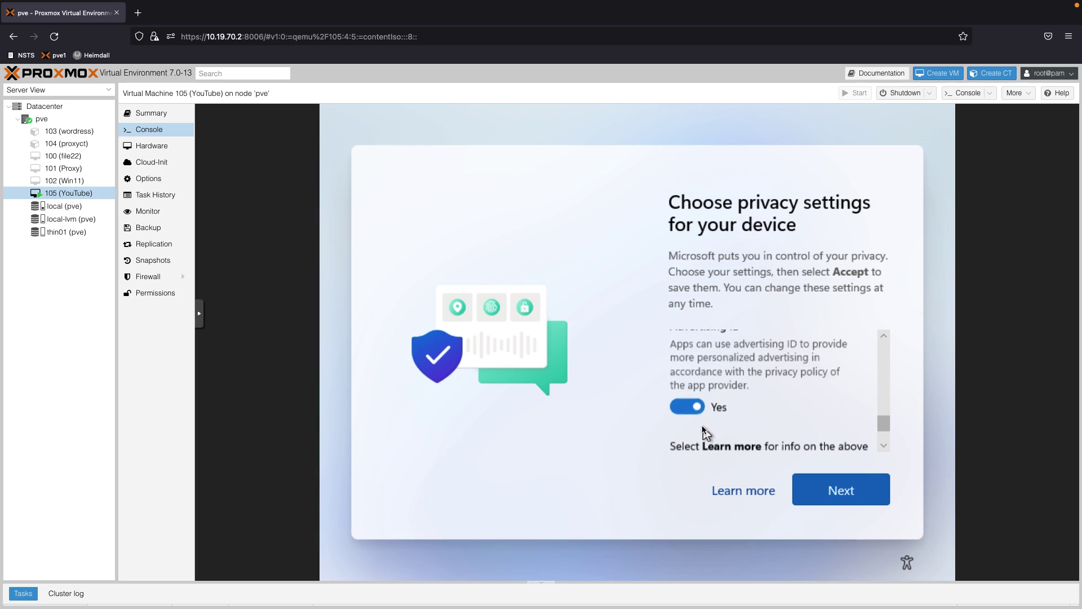
pyautogui.click(692, 406)
pyautogui.scroll(-3, 706, 424)
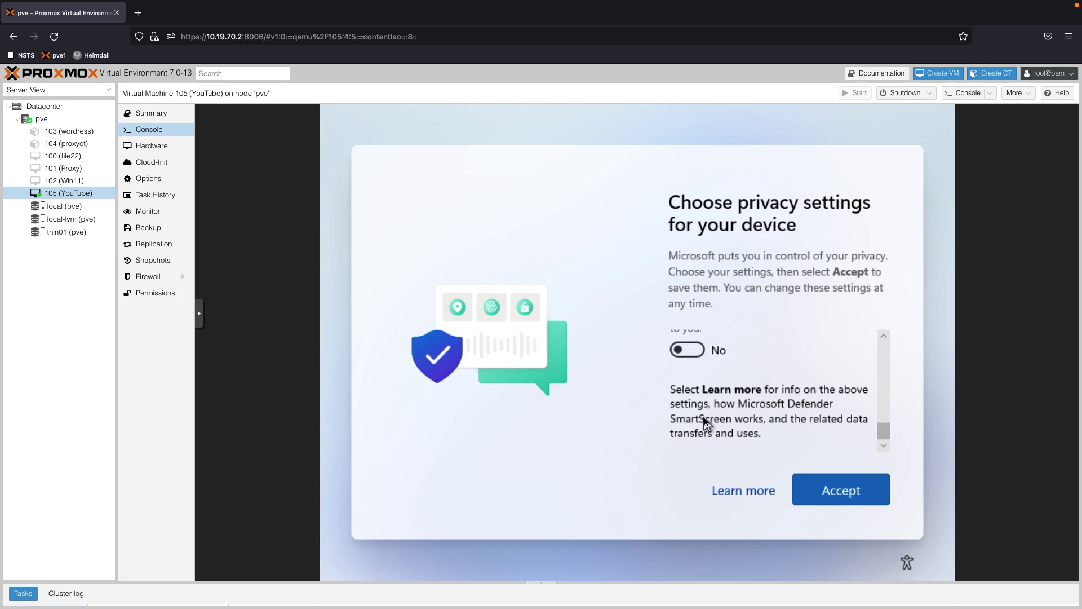
pyautogui.click(821, 489)
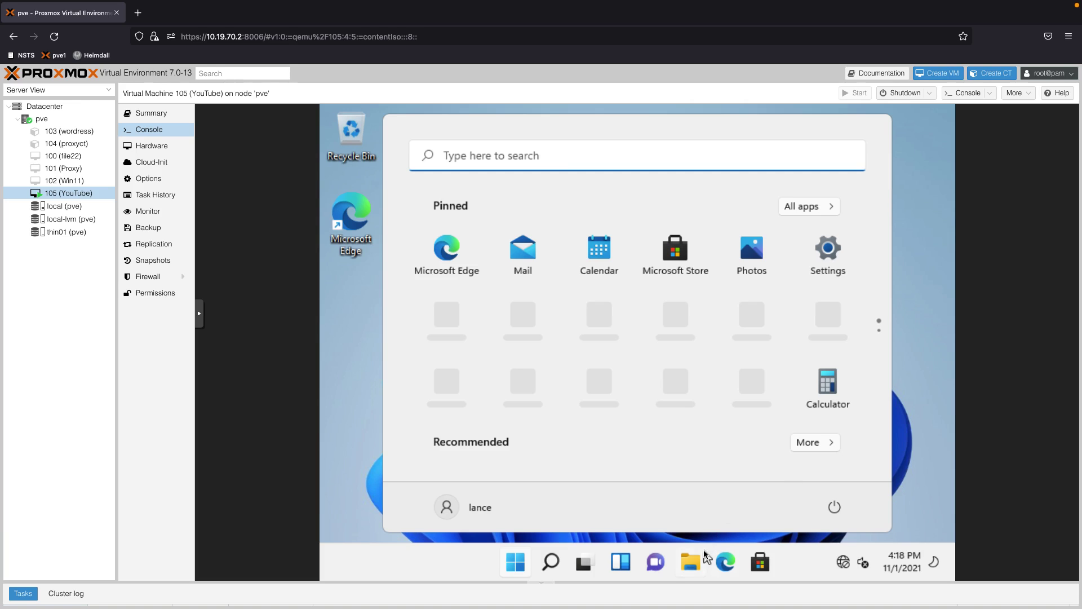
# In File Explorer, run virtio-win-gt-x64 from CD Drive (D:) virtio-win
pyautogui.click(691, 561)
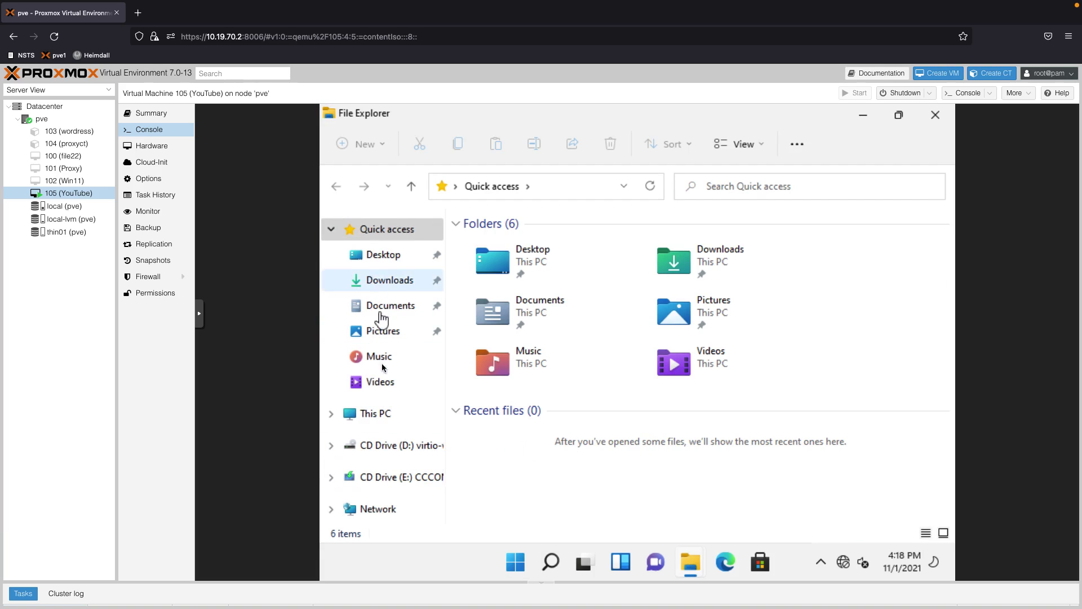
pyautogui.click(385, 413)
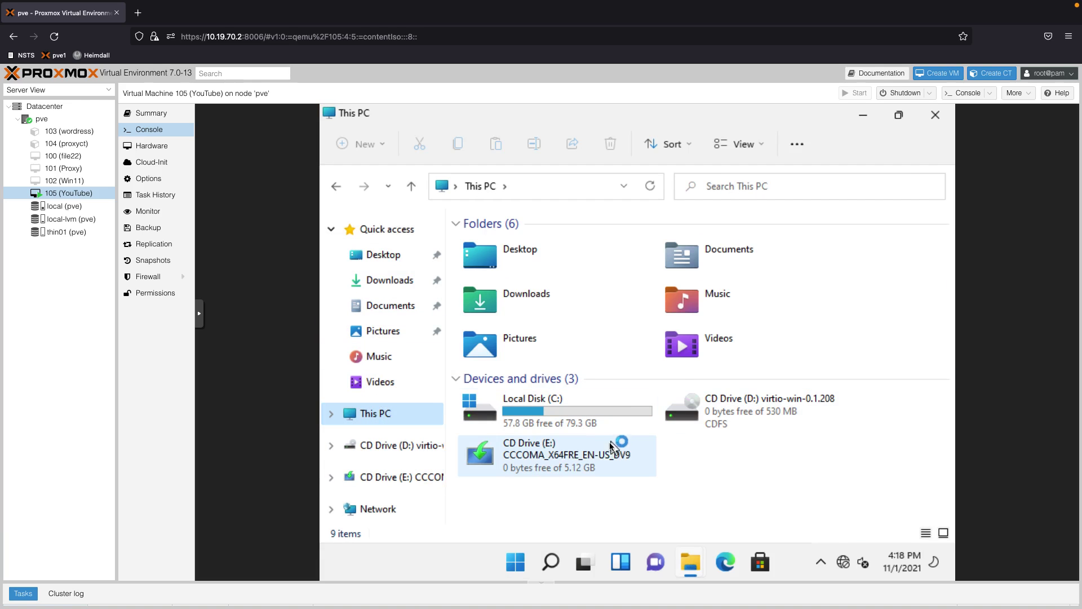
pyautogui.doubleClick(784, 421)
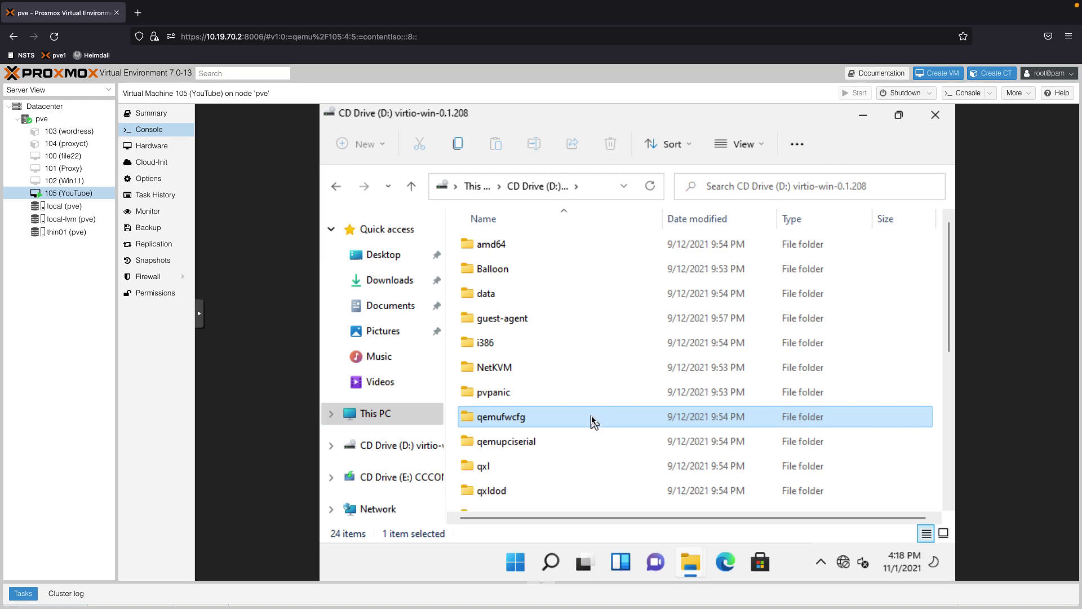
pyautogui.scroll(-2, 592, 419)
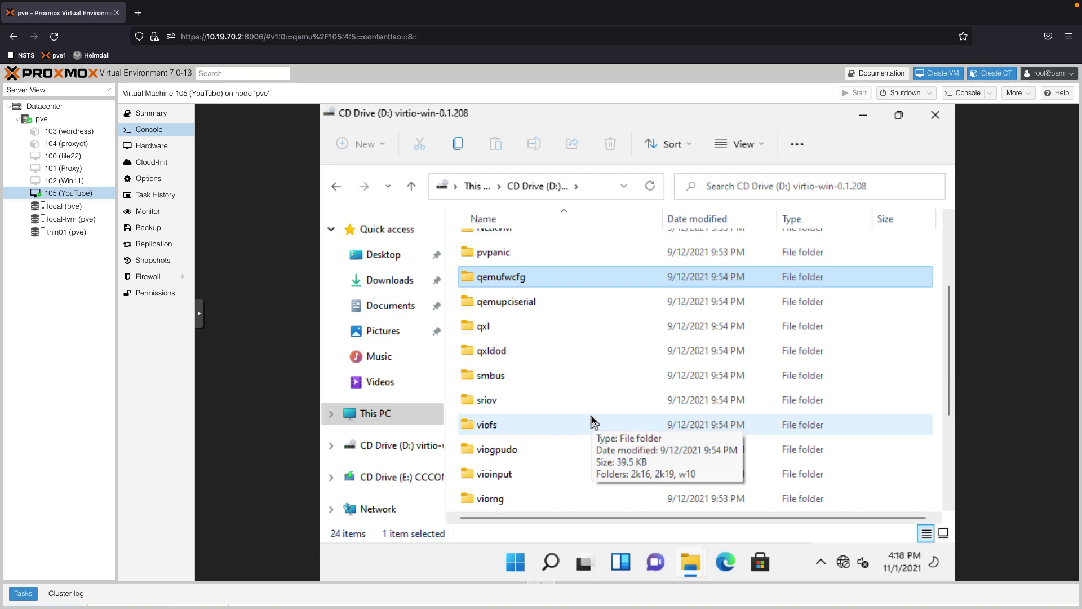
pyautogui.scroll(-2, 593, 420)
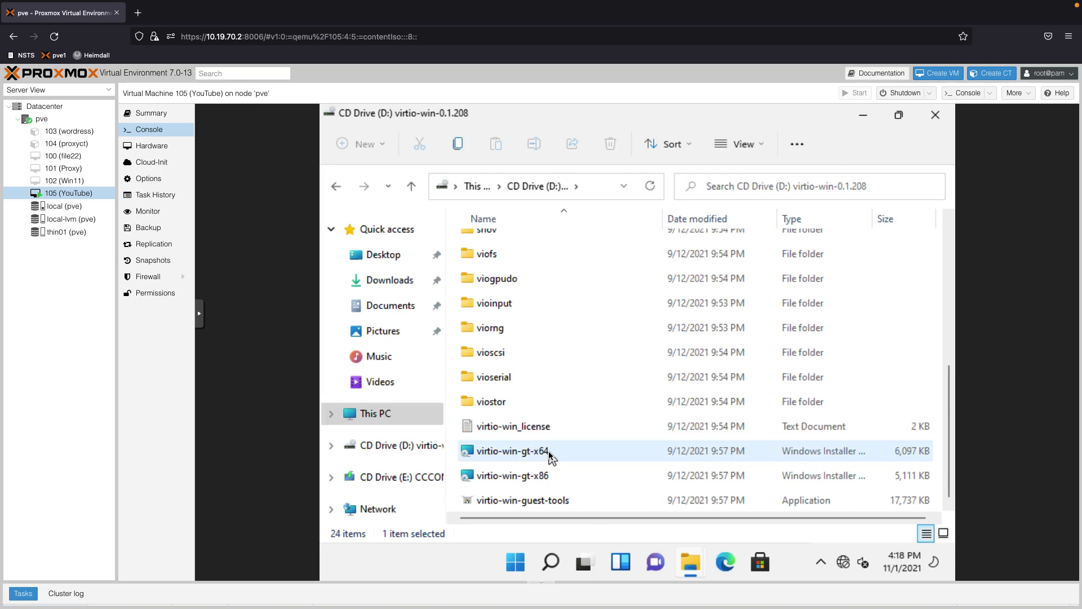
pyautogui.doubleClick(551, 456)
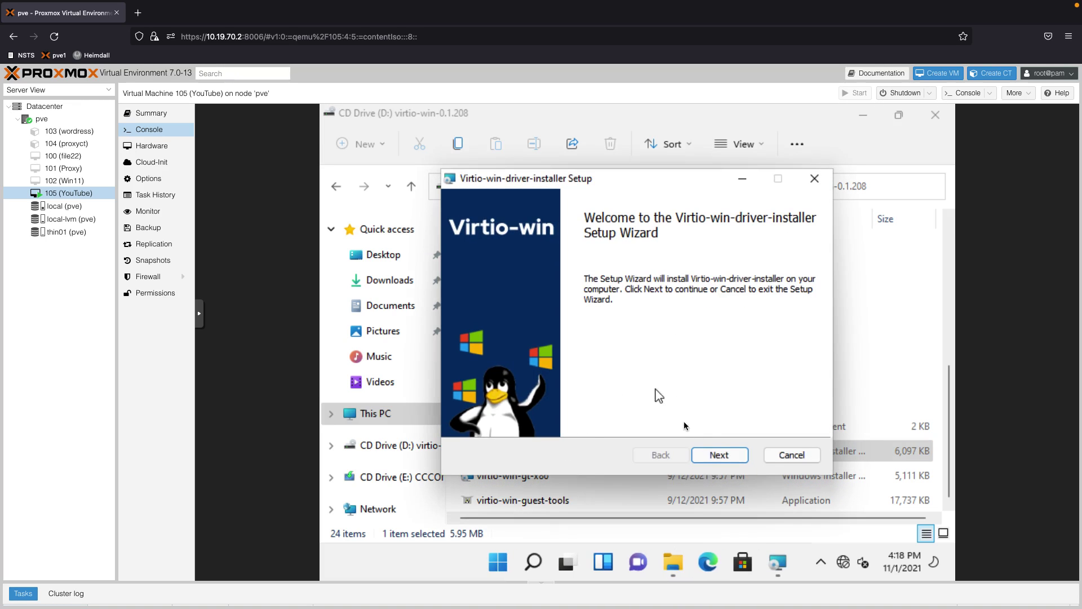
# Accept the license, keep default features, install, and approve UAC and the Red Hat device software
pyautogui.click(714, 455)
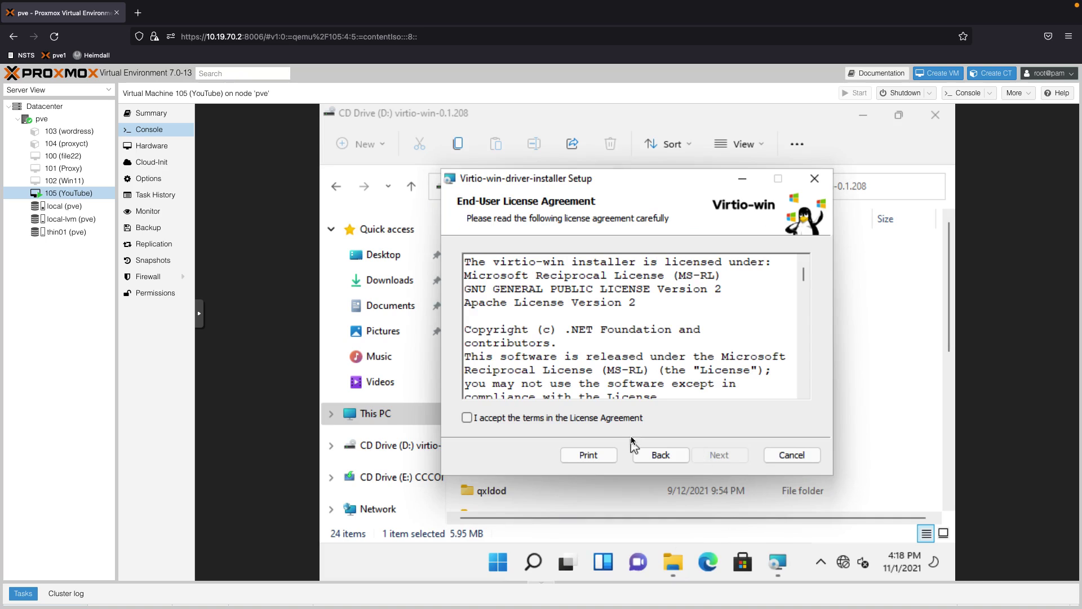
pyautogui.click(626, 419)
pyautogui.click(719, 453)
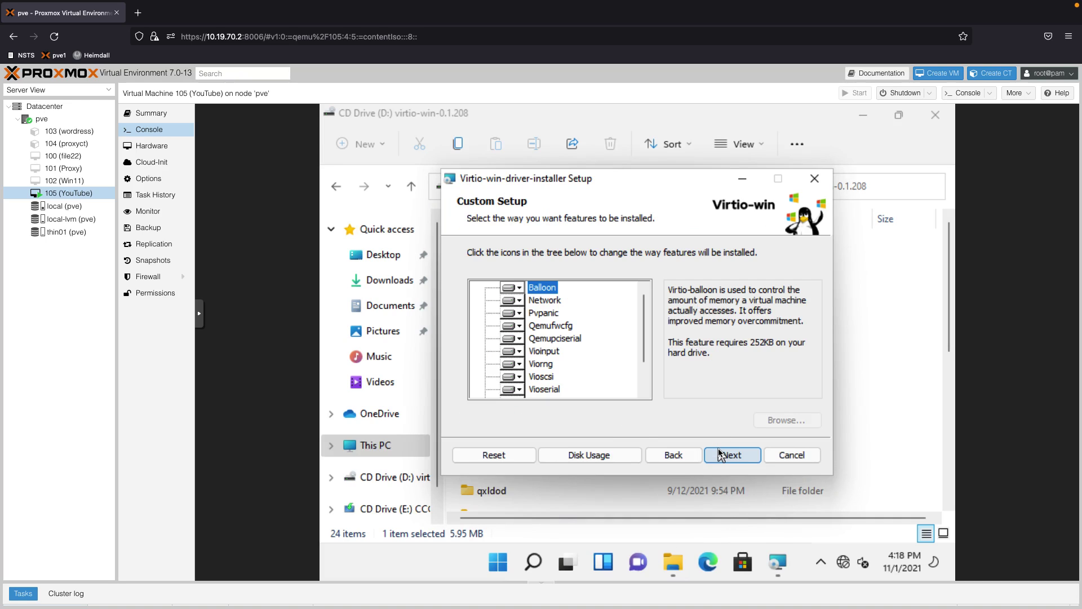
pyautogui.click(719, 454)
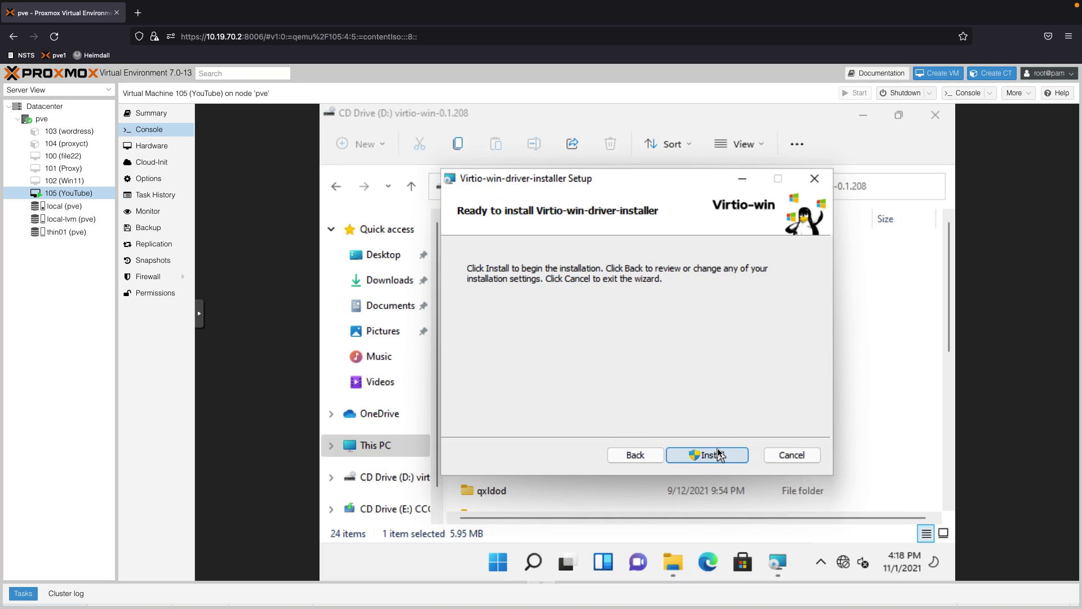
pyautogui.click(719, 454)
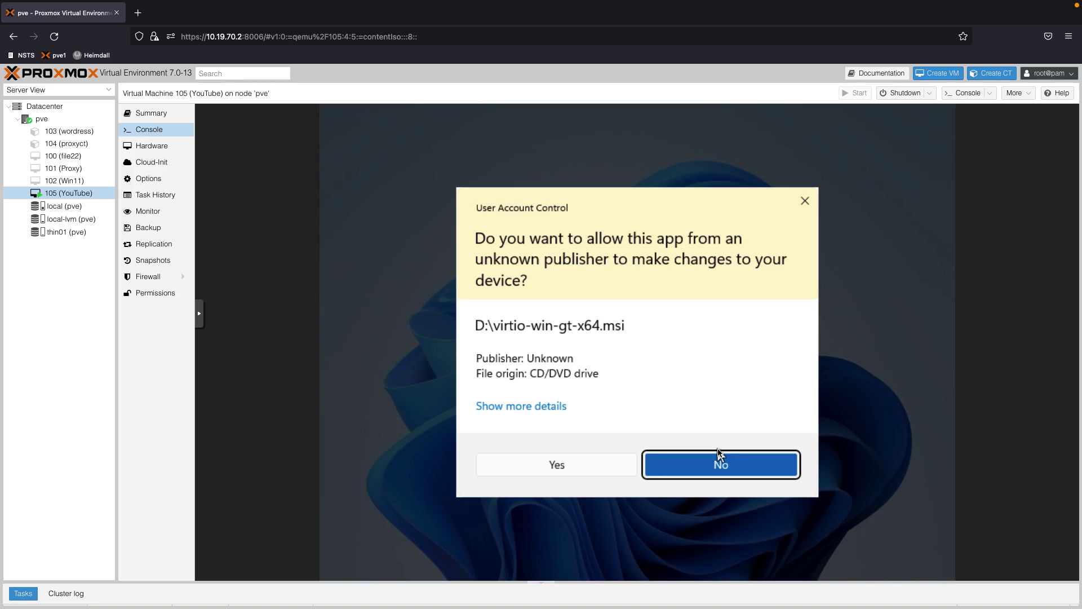
pyautogui.click(623, 468)
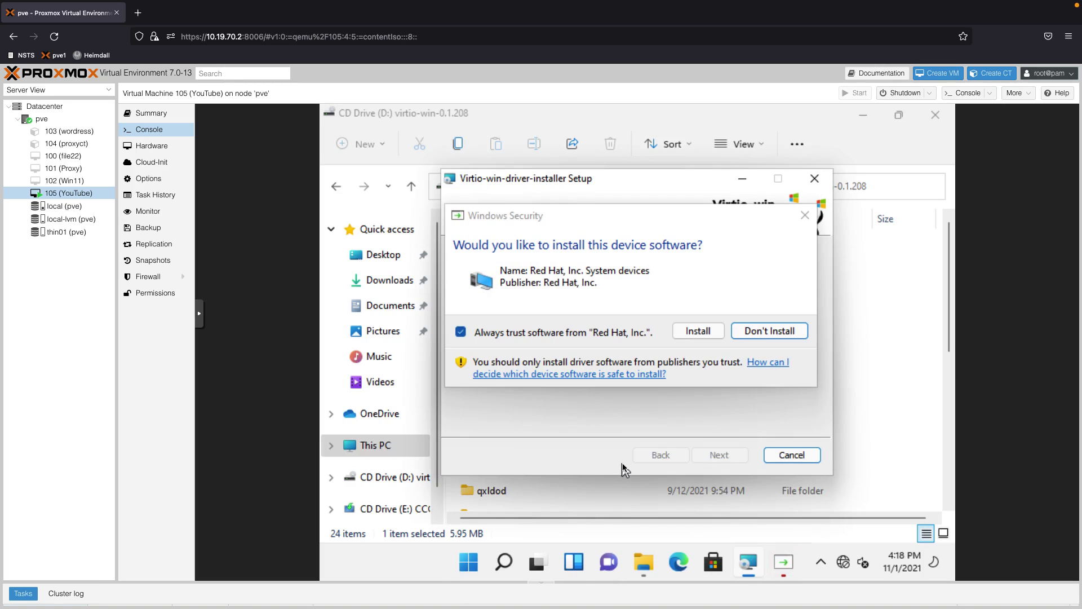
pyautogui.click(702, 334)
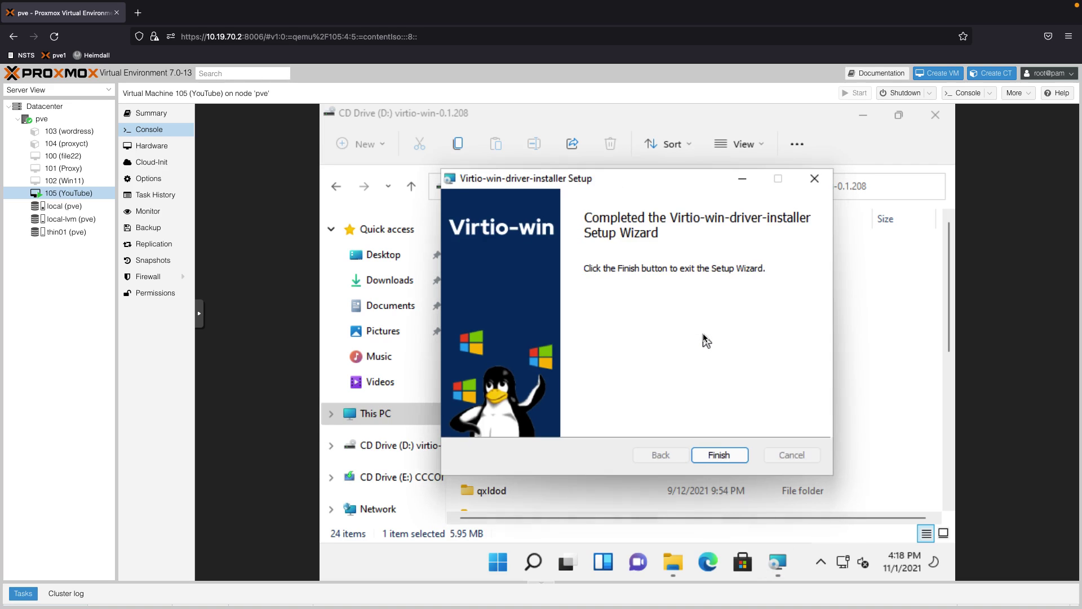
# Close the driver wizard, run qemu-ga-x86_64 from the guest-agent folder, then close the folder
pyautogui.click(740, 450)
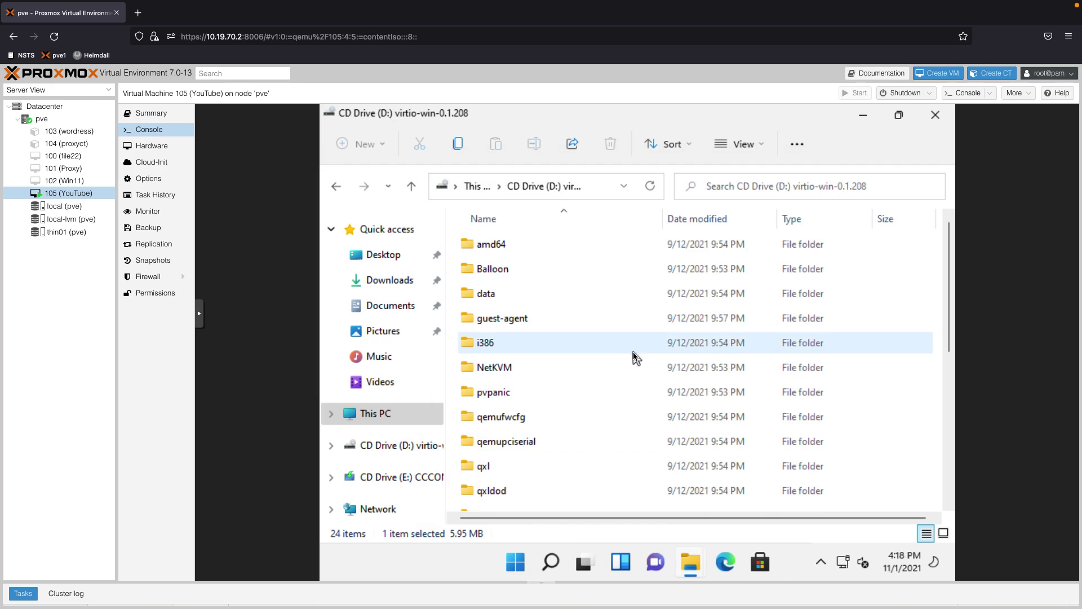
pyautogui.scroll(-3, 634, 361)
pyautogui.scroll(-1, 627, 367)
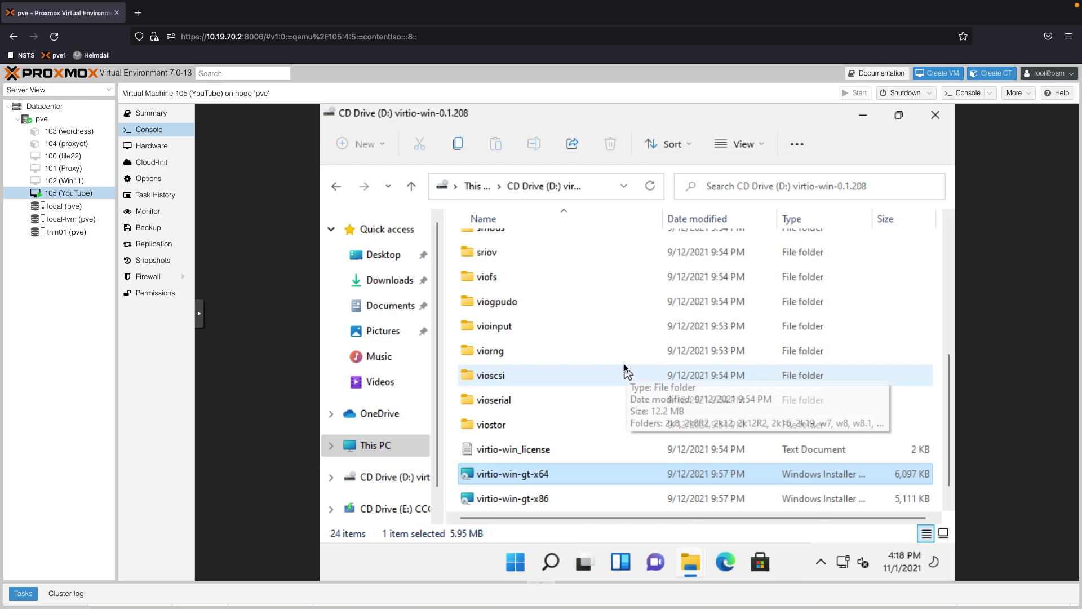
pyautogui.scroll(2, 550, 303)
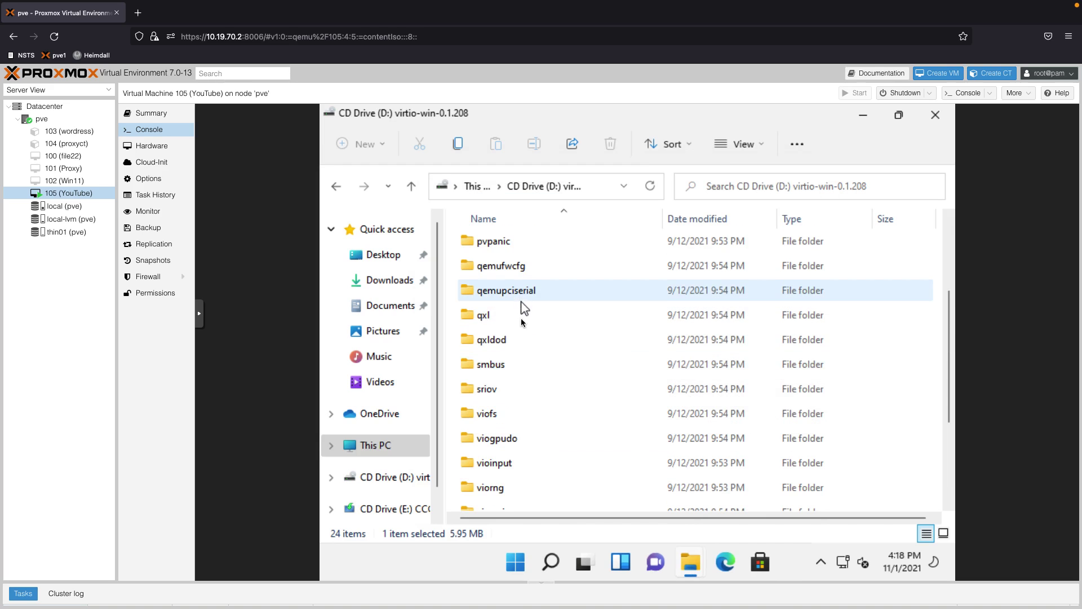
pyautogui.scroll(-1, 517, 343)
pyautogui.scroll(3, 518, 342)
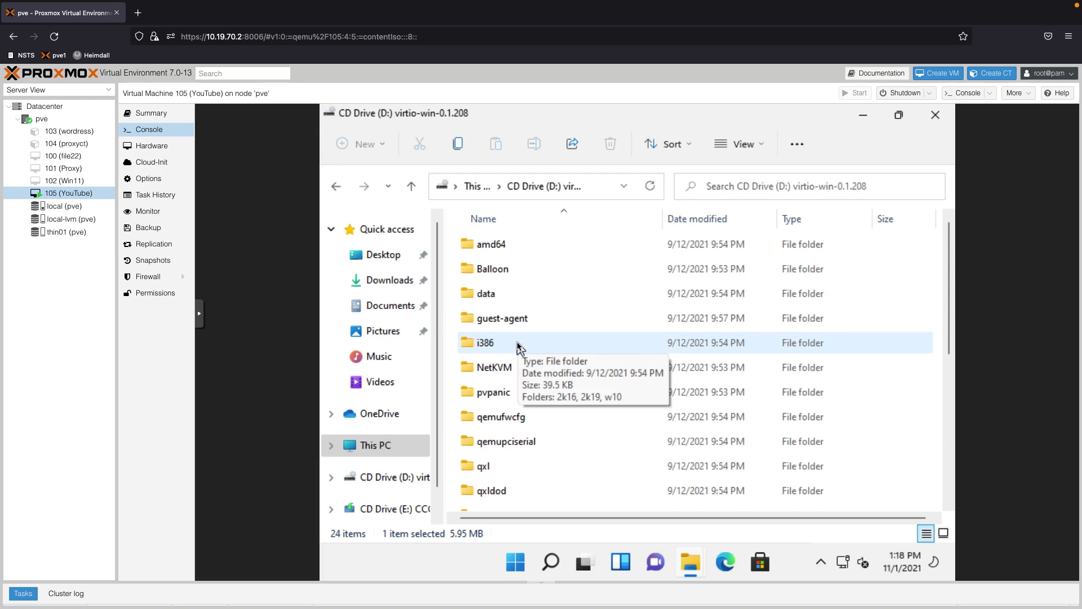
pyautogui.doubleClick(517, 321)
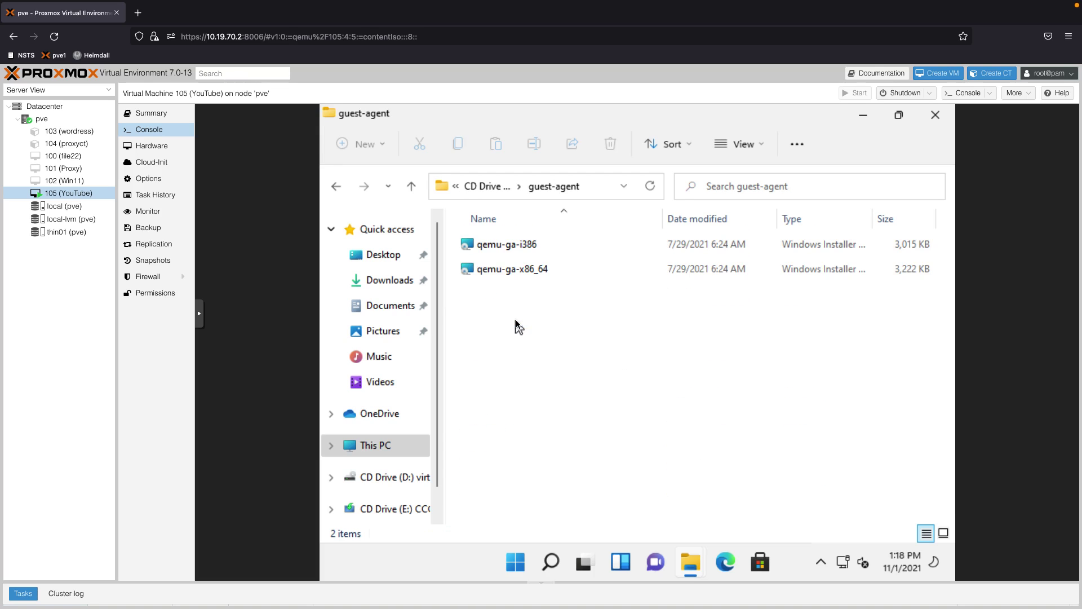
pyautogui.doubleClick(520, 274)
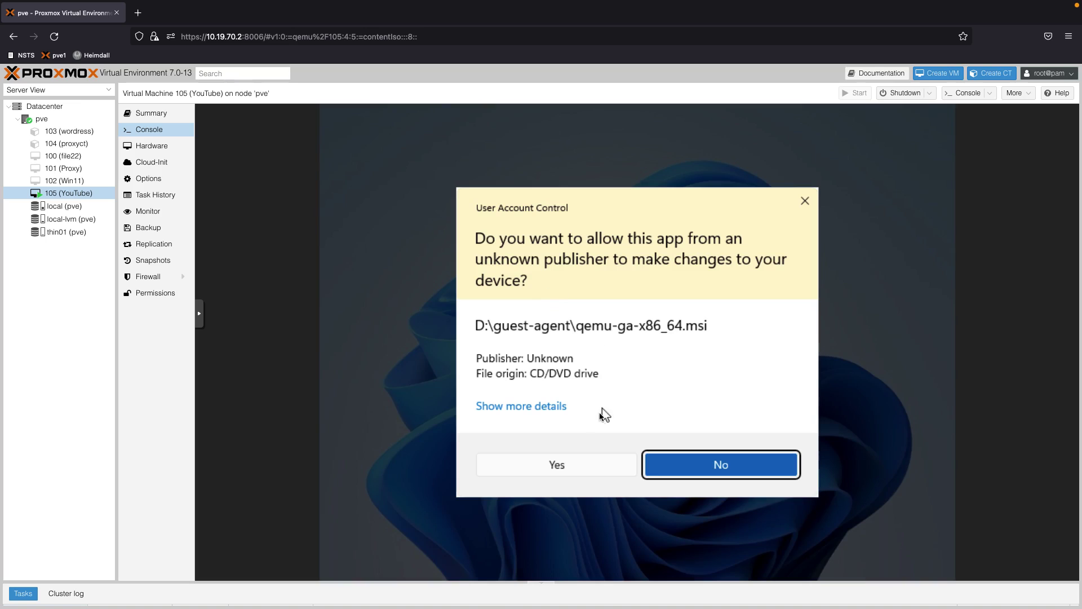
pyautogui.click(596, 470)
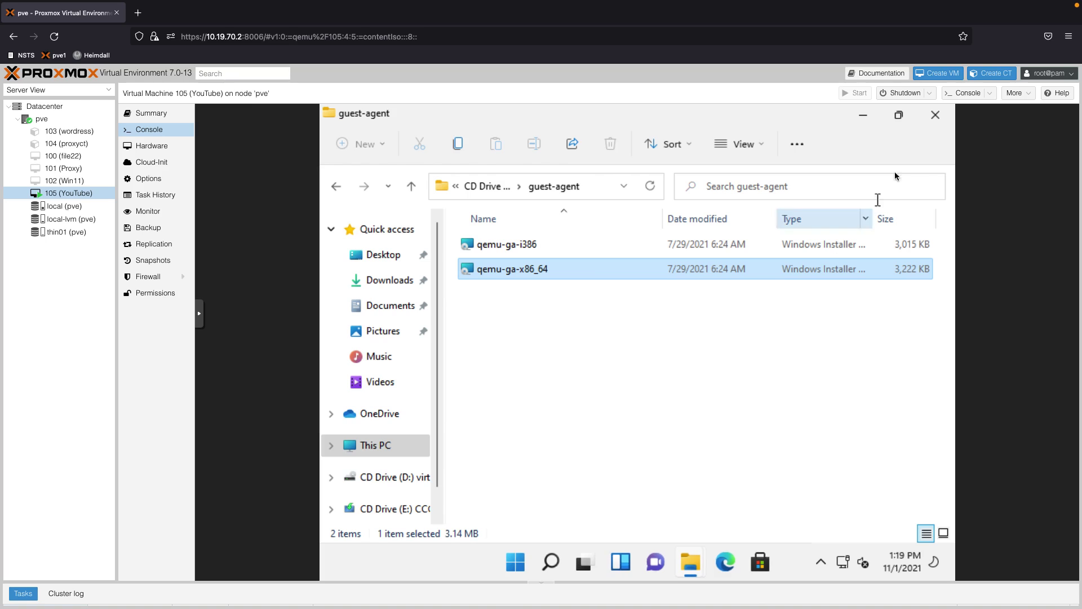
pyautogui.click(934, 119)
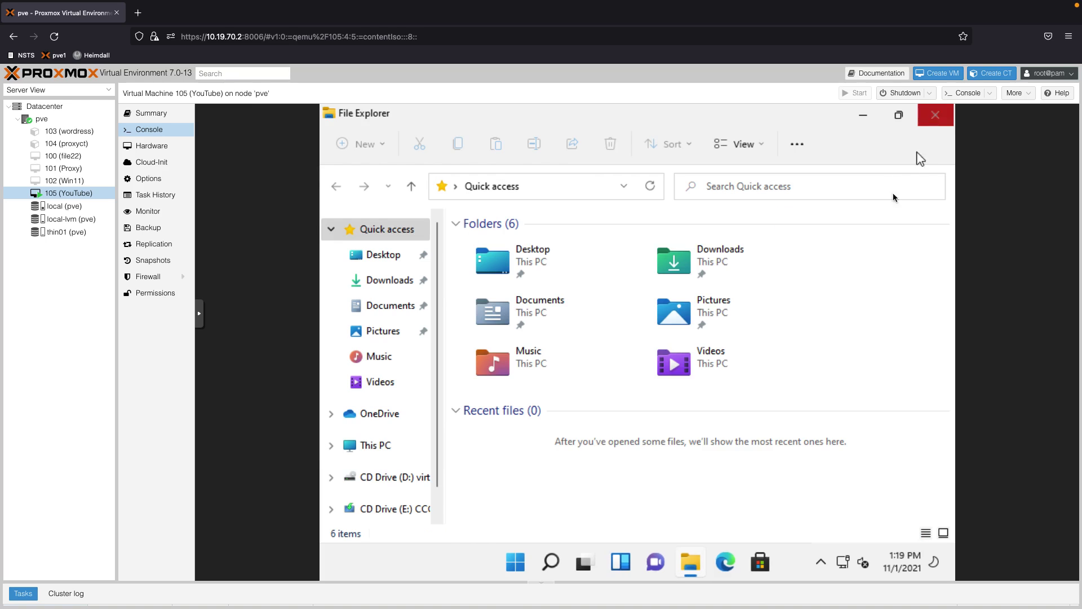
# Check Device Manager's Security devices for Trusted Platform Module 2.0, then close it
pyautogui.click(933, 119)
pyautogui.rightClick(518, 399)
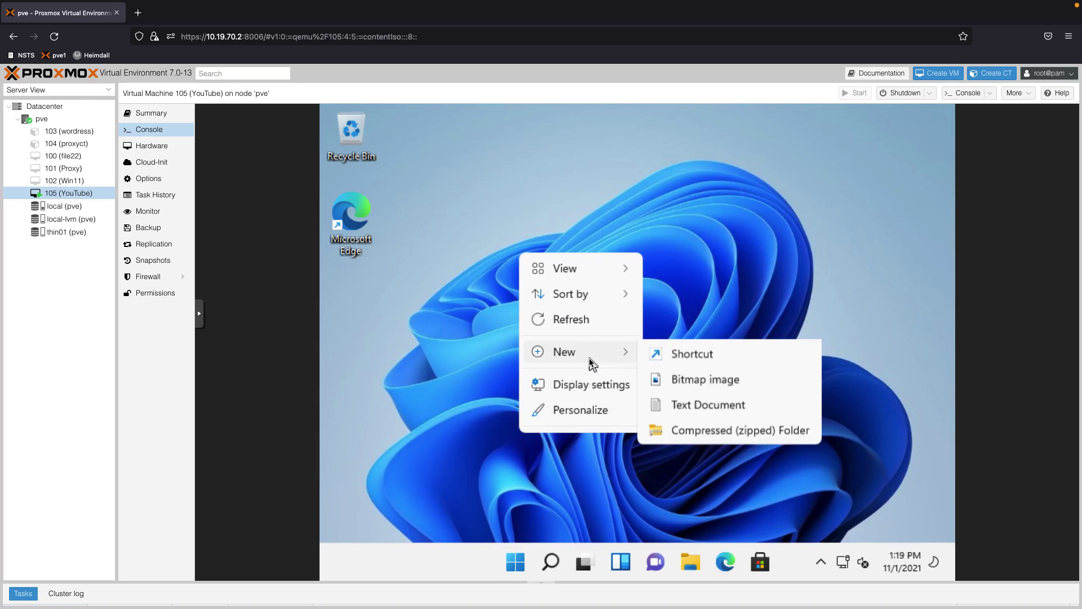
pyautogui.rightClick(512, 559)
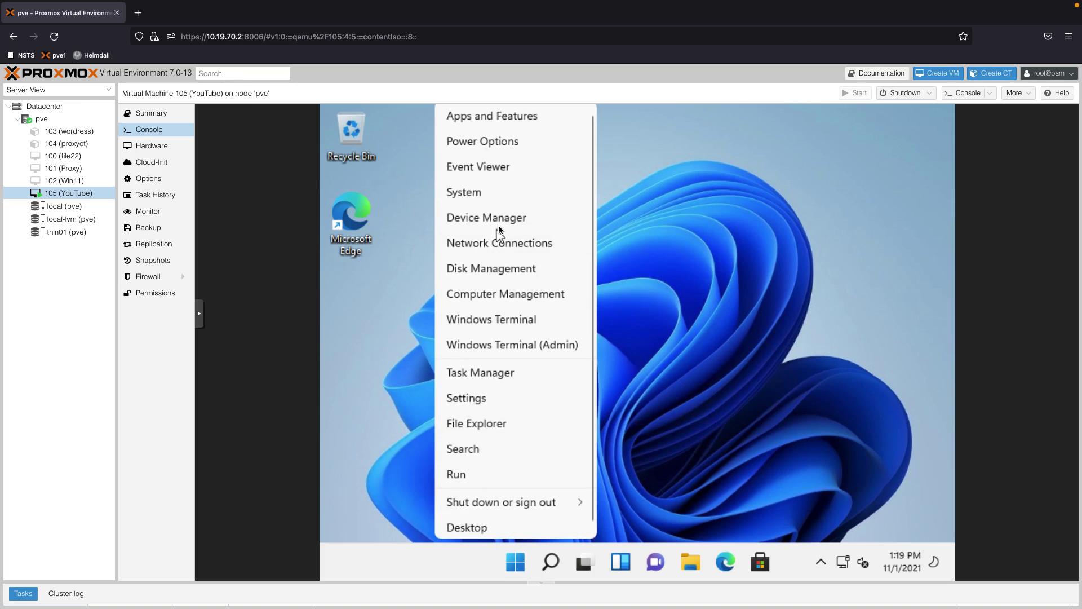
pyautogui.click(499, 223)
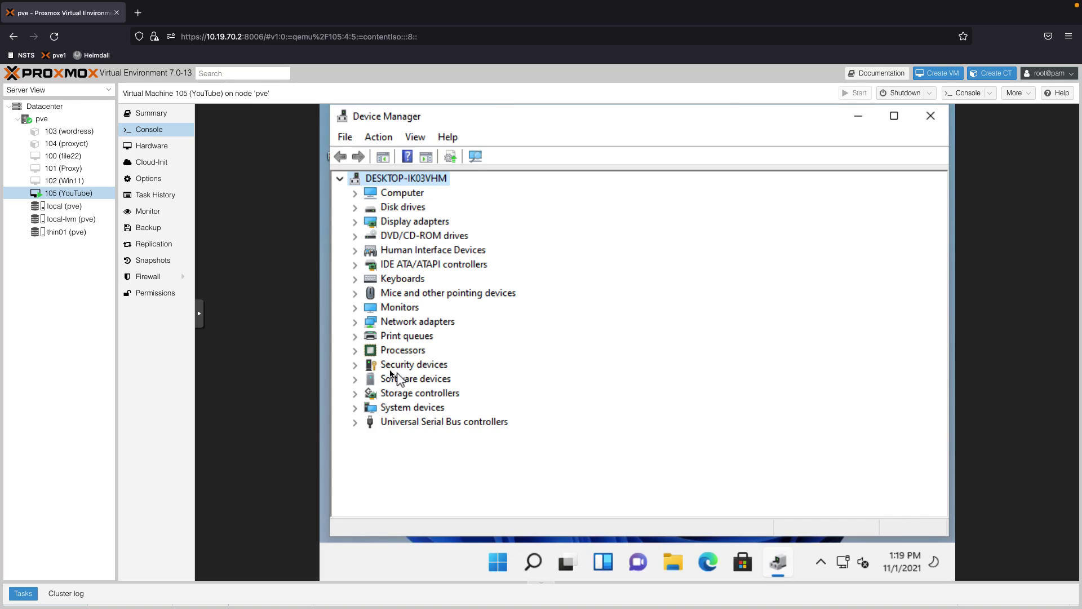
pyautogui.click(355, 365)
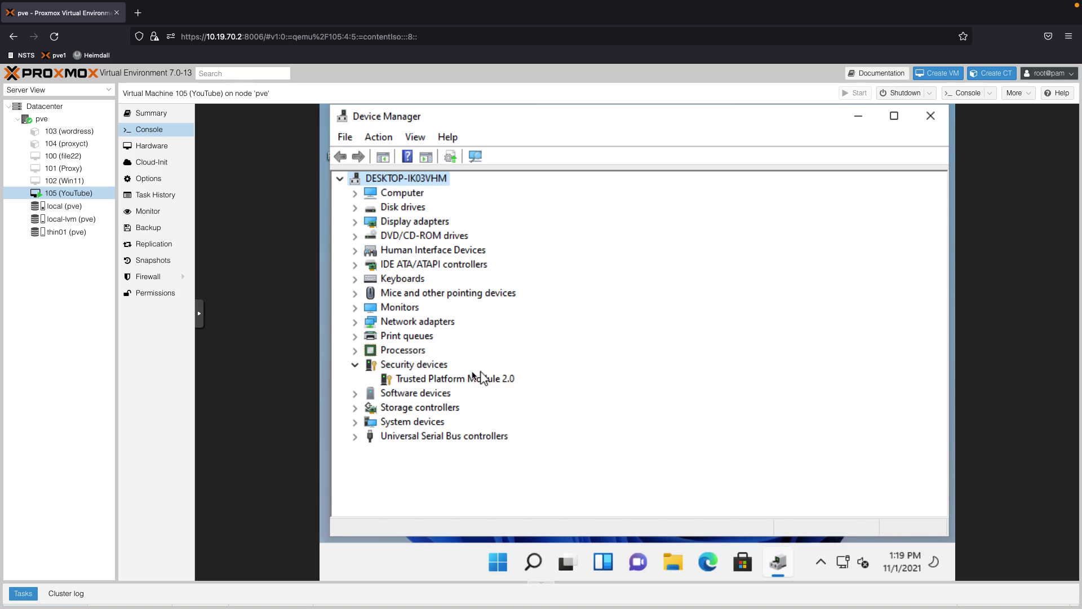
pyautogui.click(930, 116)
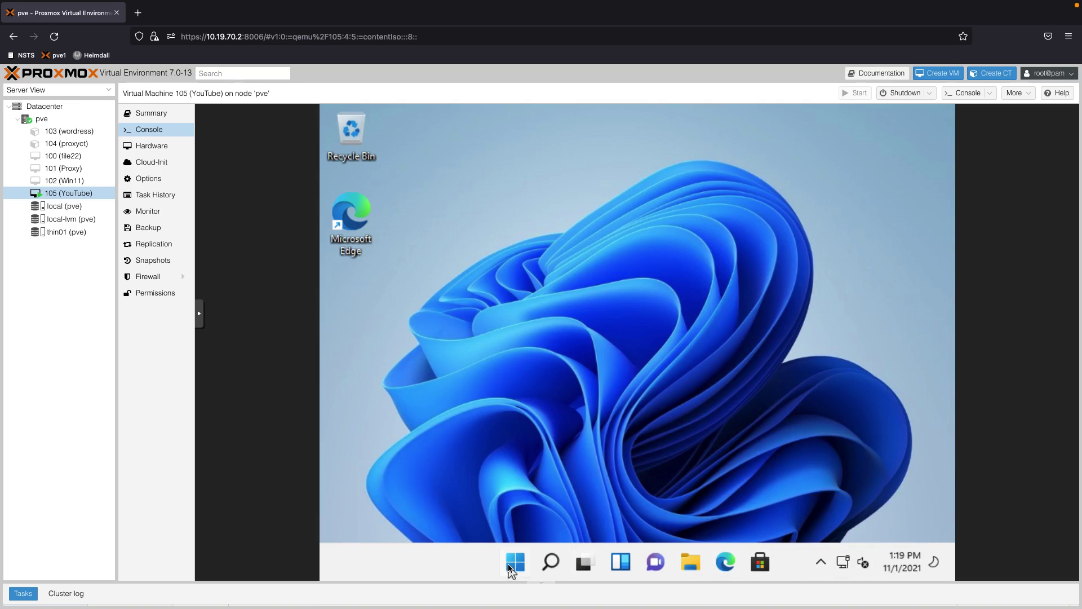
pyautogui.click(551, 562)
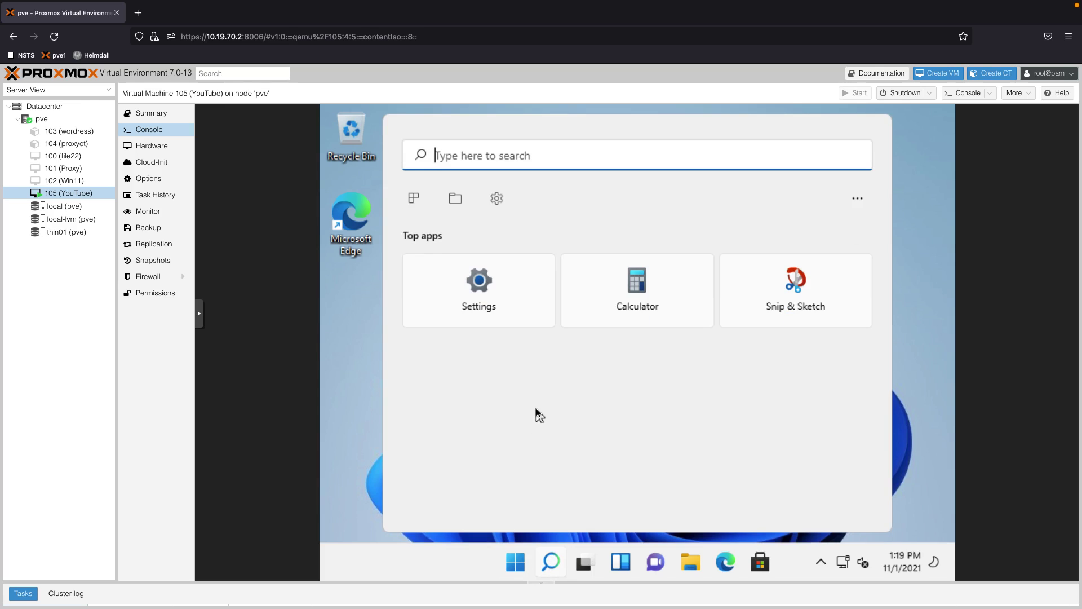
pyautogui.write('cmd')
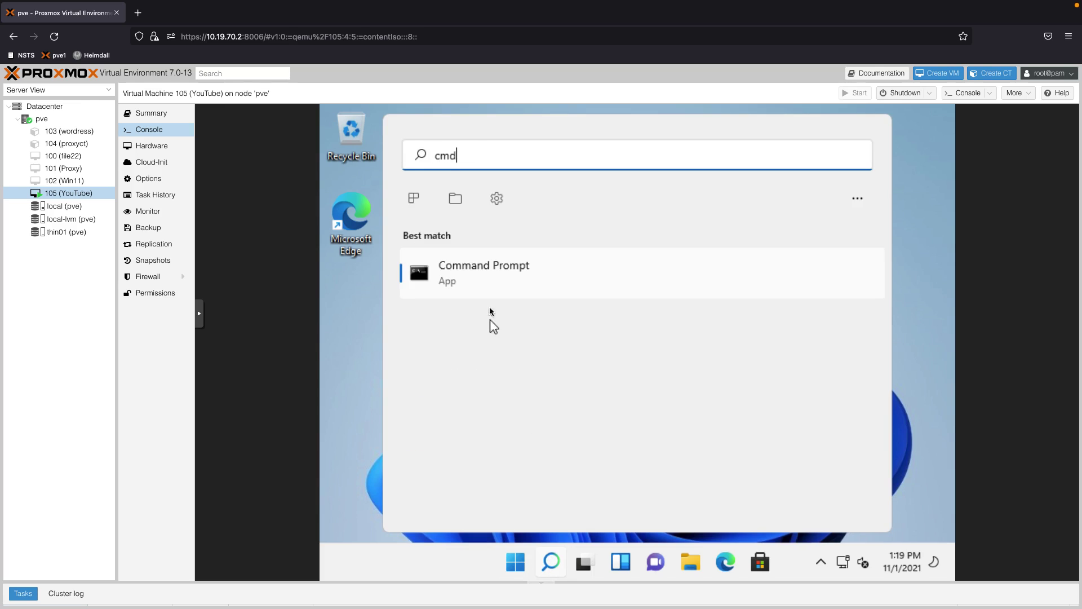
pyautogui.click(485, 269)
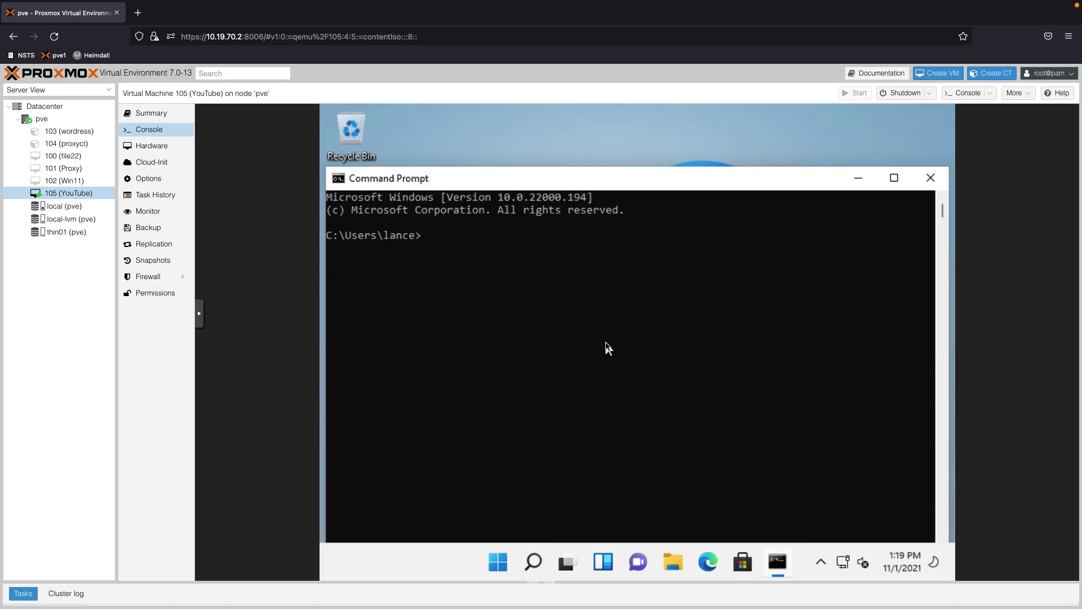
pyautogui.write('ping google.com')
pyautogui.press('Return')
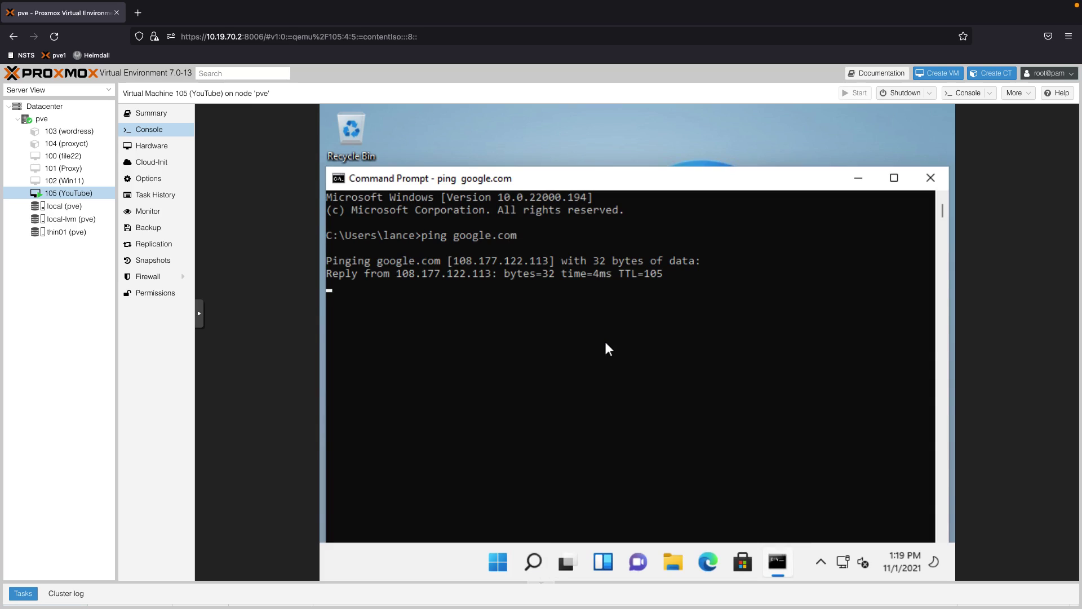
pyautogui.hotkey('ctrl', 'c')
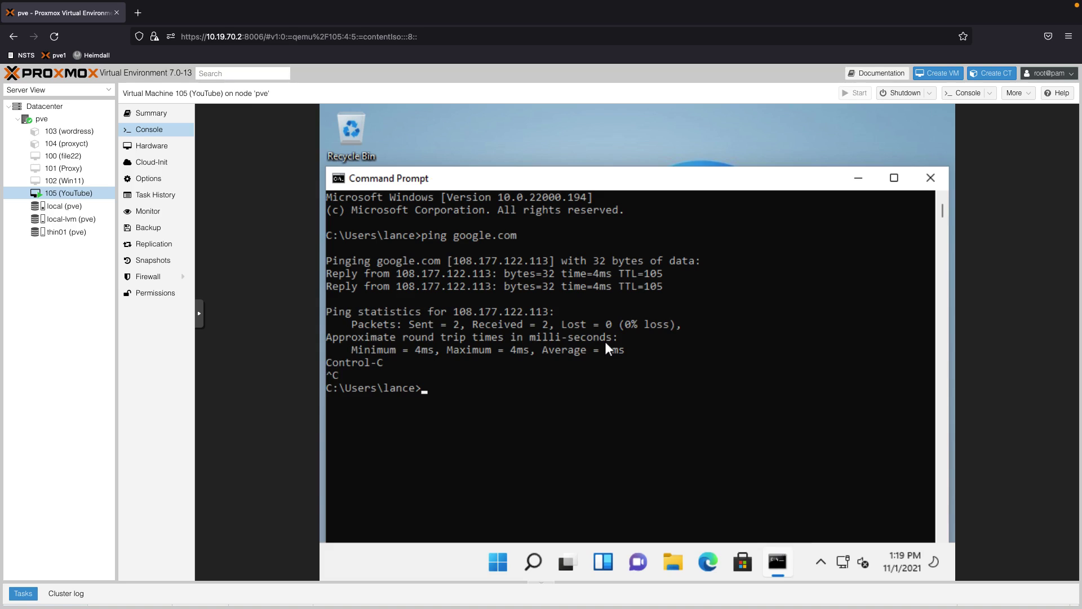
pyautogui.click(927, 175)
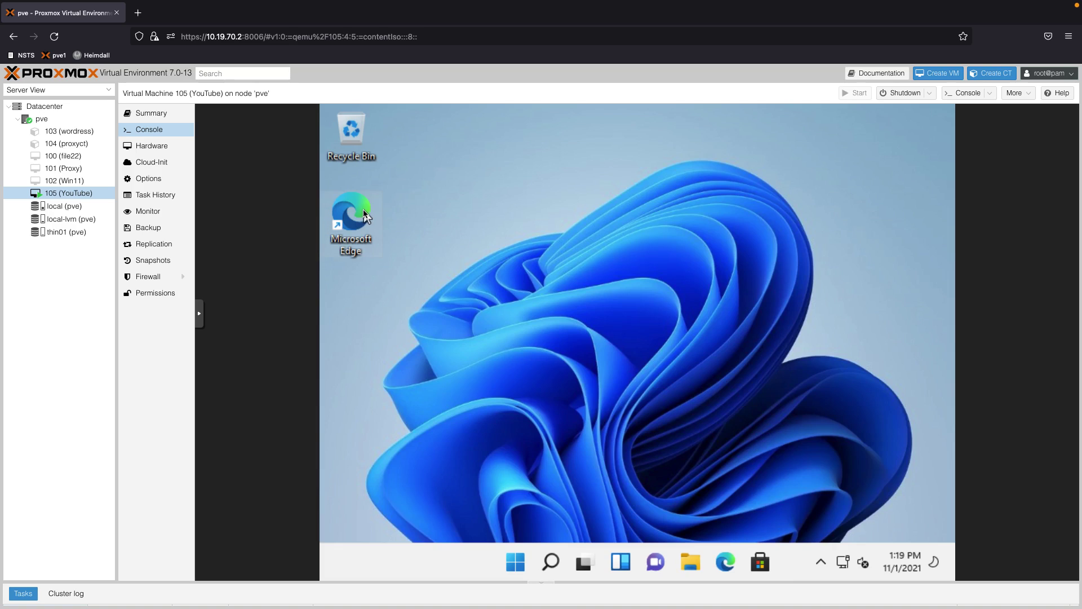
# Turn Remote Desktop on in Windows Settings, then check VM 105's Options for QEMU Guest Agent Enabled
pyautogui.click(542, 559)
pyautogui.write('remot')
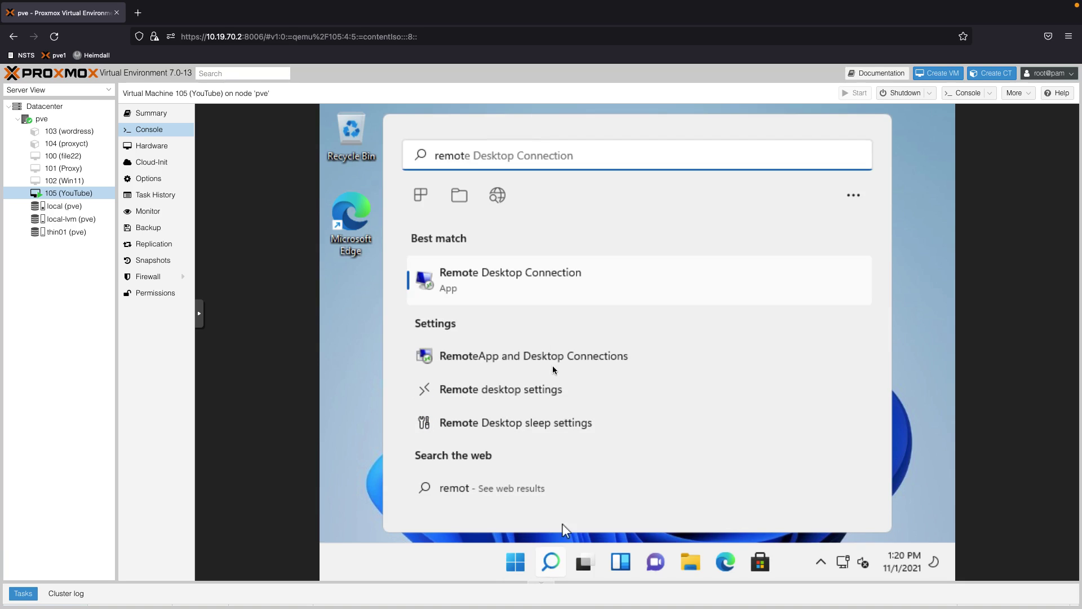
pyautogui.click(529, 389)
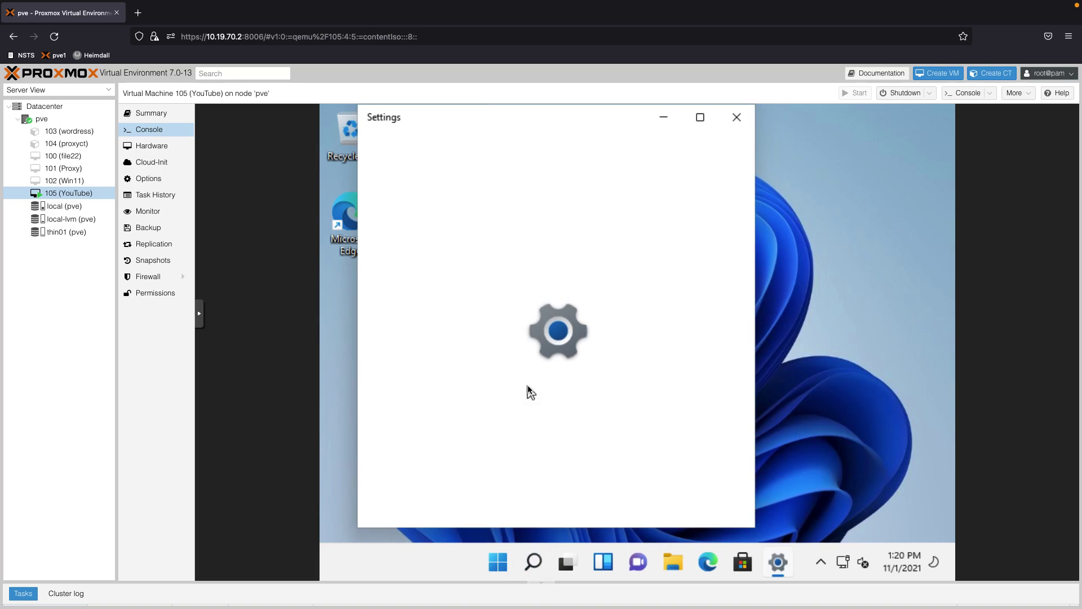
pyautogui.click(683, 224)
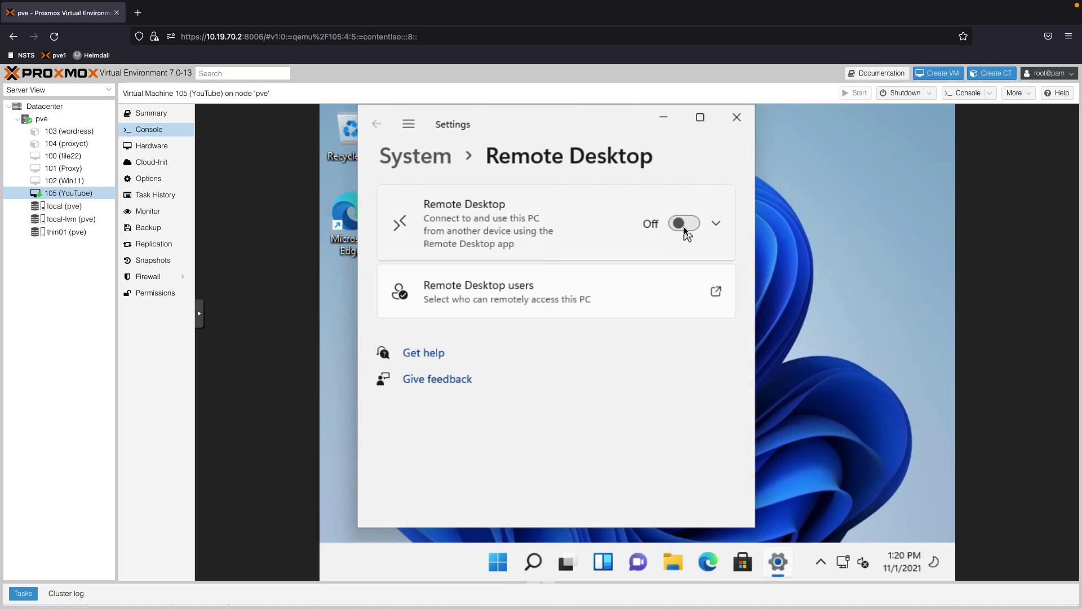
pyautogui.click(727, 348)
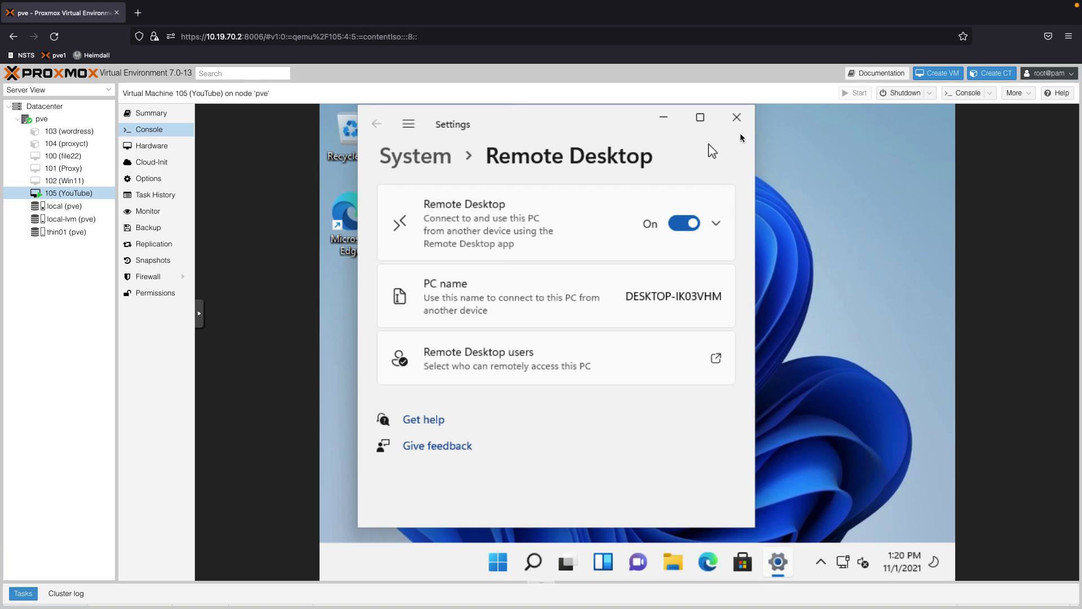
pyautogui.click(736, 117)
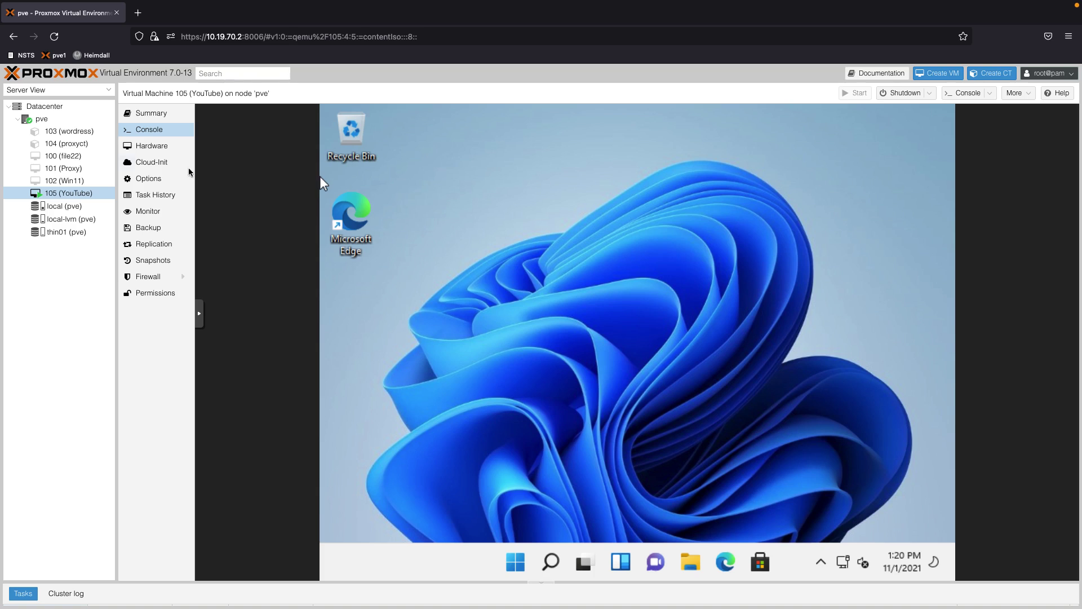
pyautogui.click(164, 177)
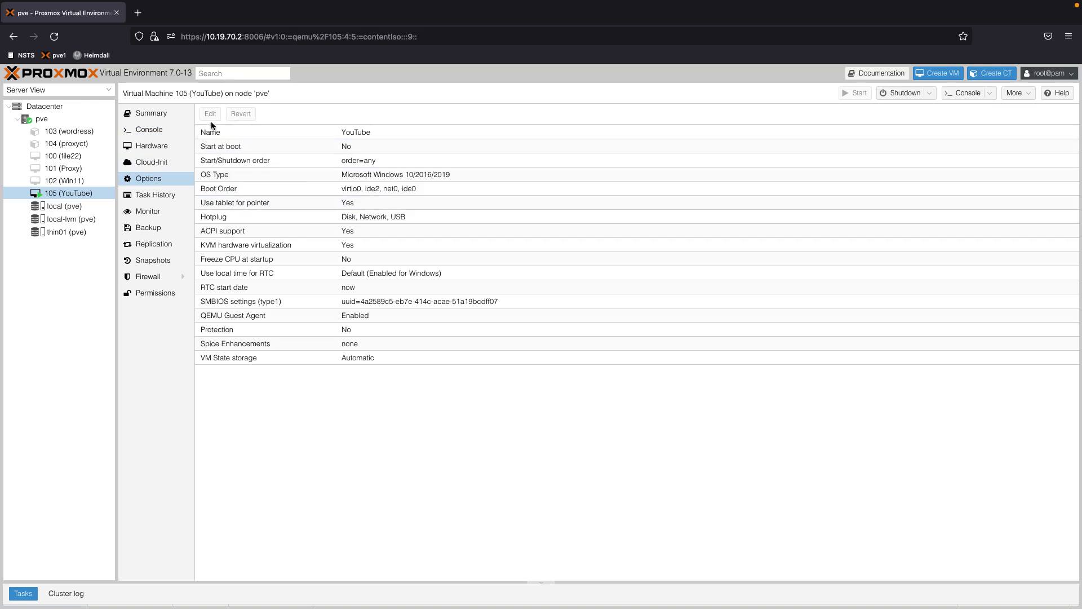
# Remove the Windows 11 ISO from the ide2 CD/DVD drive by setting 'Do not use any media'
pyautogui.click(158, 145)
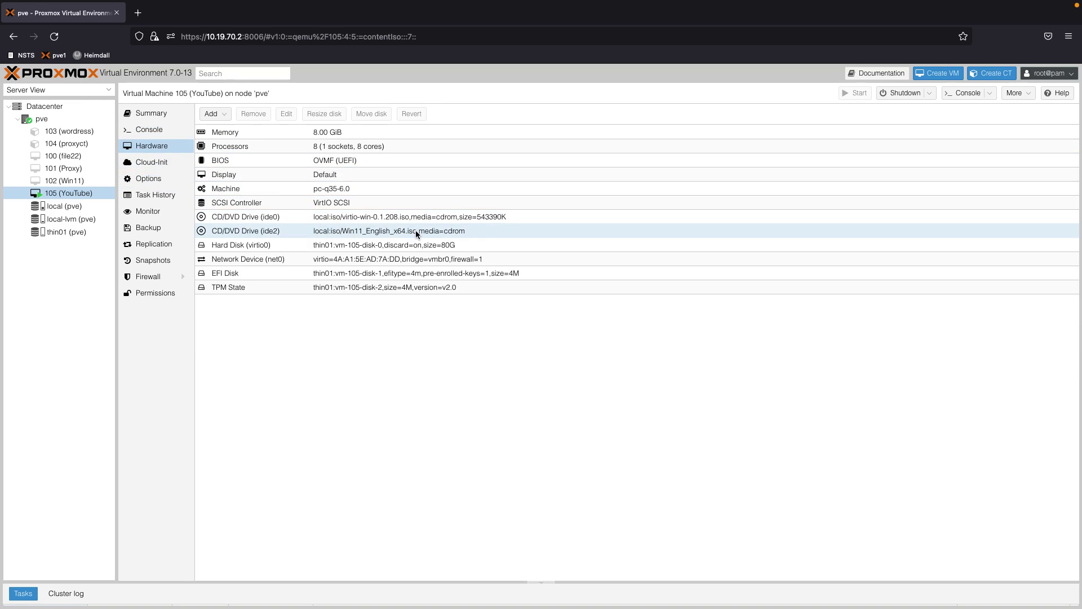
pyautogui.click(415, 233)
pyautogui.click(287, 116)
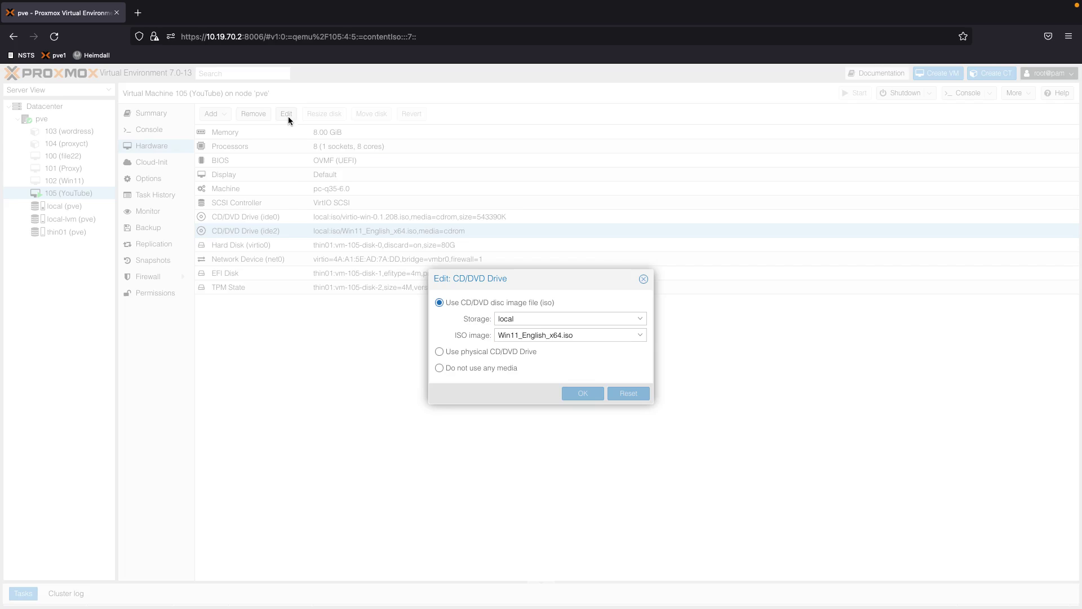
pyautogui.click(476, 353)
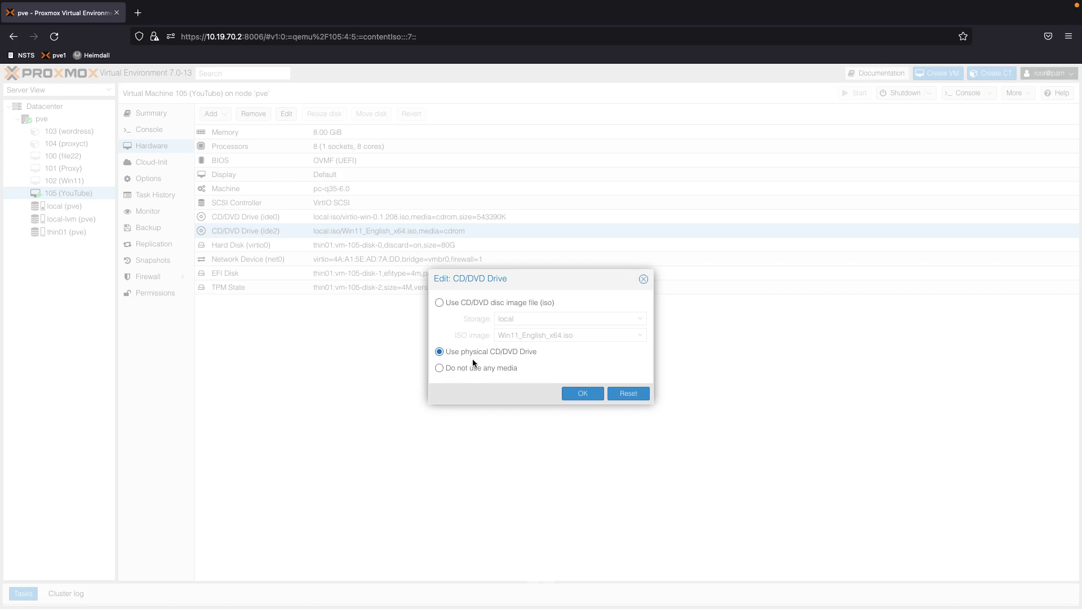
pyautogui.click(586, 393)
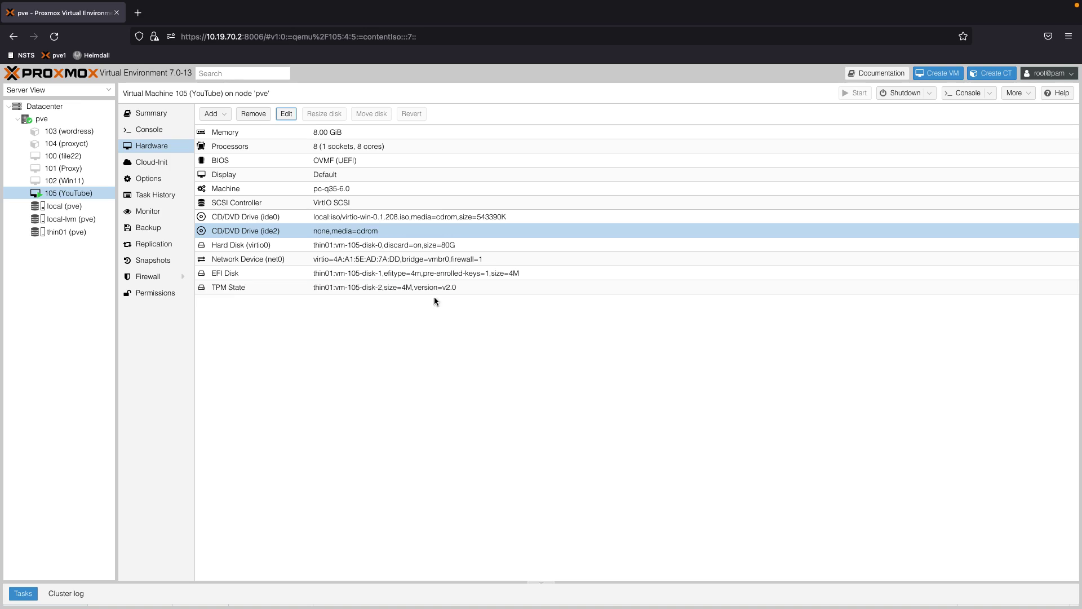
# Set the ide0 CD/DVD drive to 'Do not use any media' too, then go back to the VM console
pyautogui.click(402, 215)
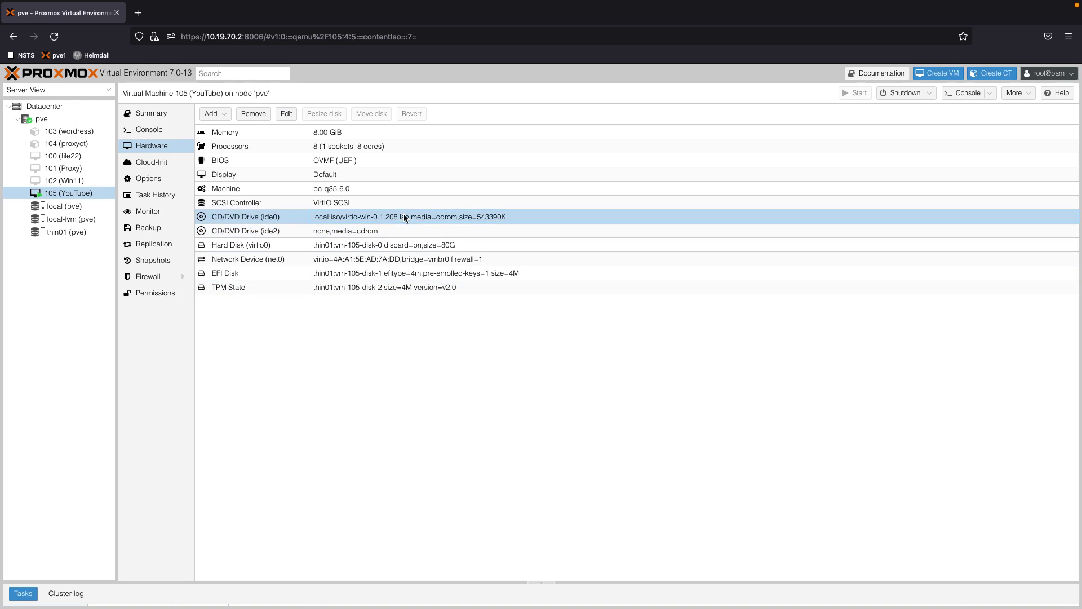
pyautogui.click(287, 115)
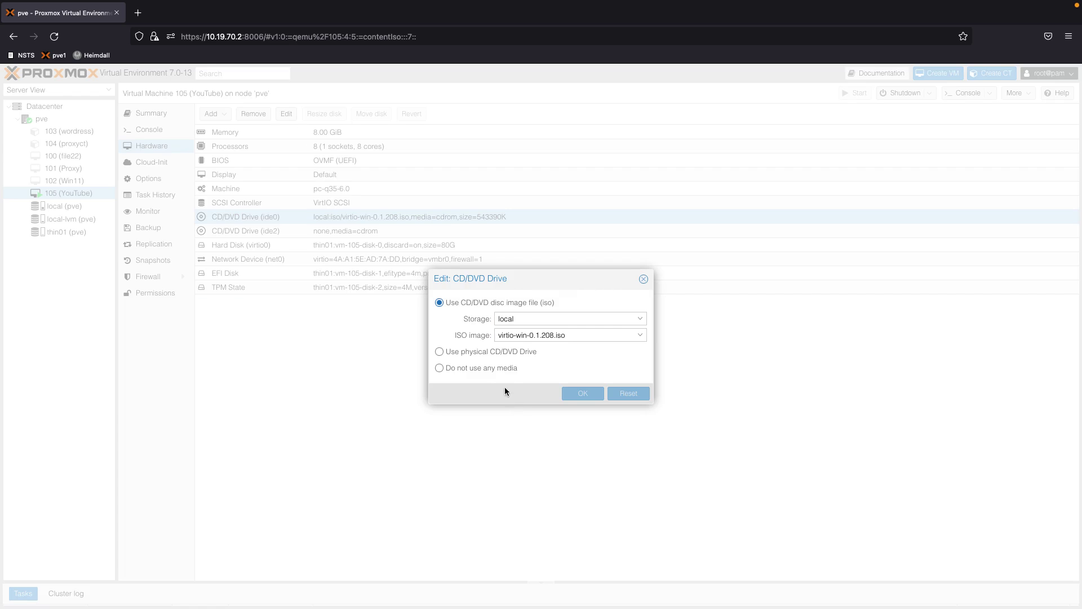
pyautogui.click(499, 366)
pyautogui.click(584, 396)
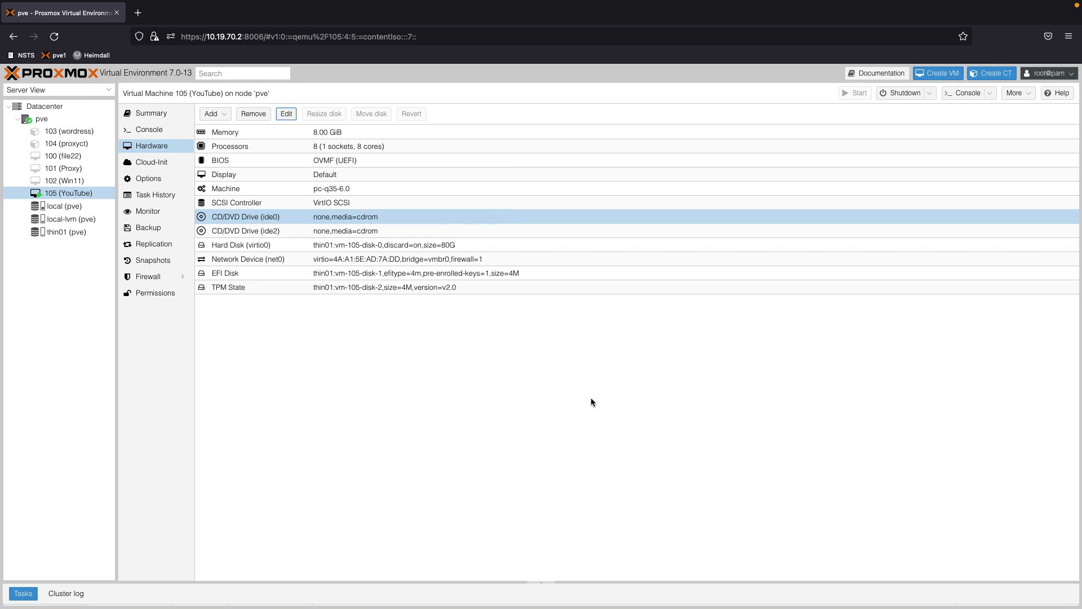
pyautogui.click(158, 129)
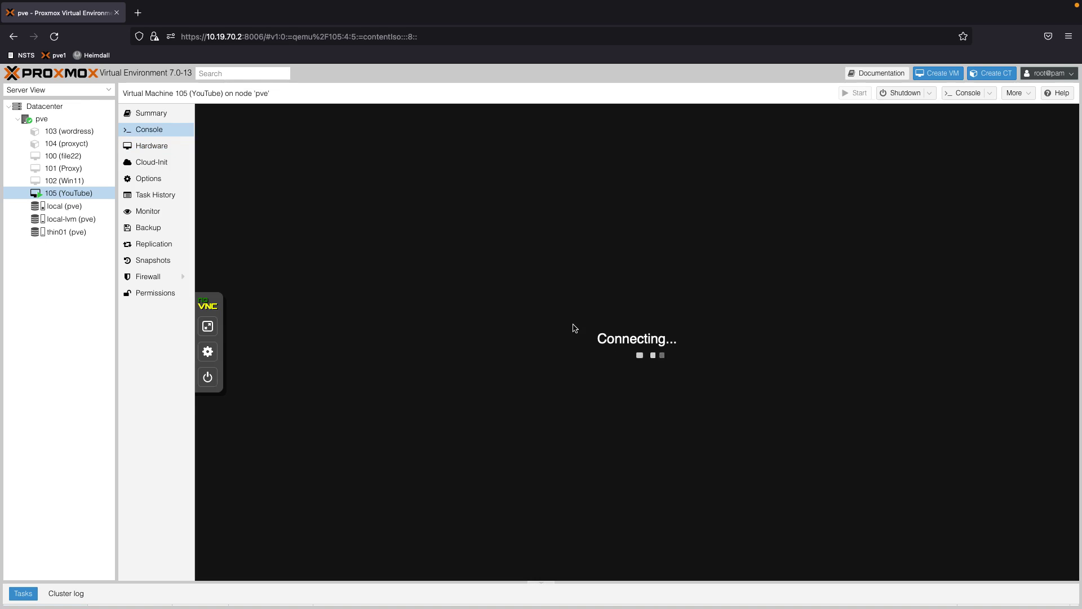